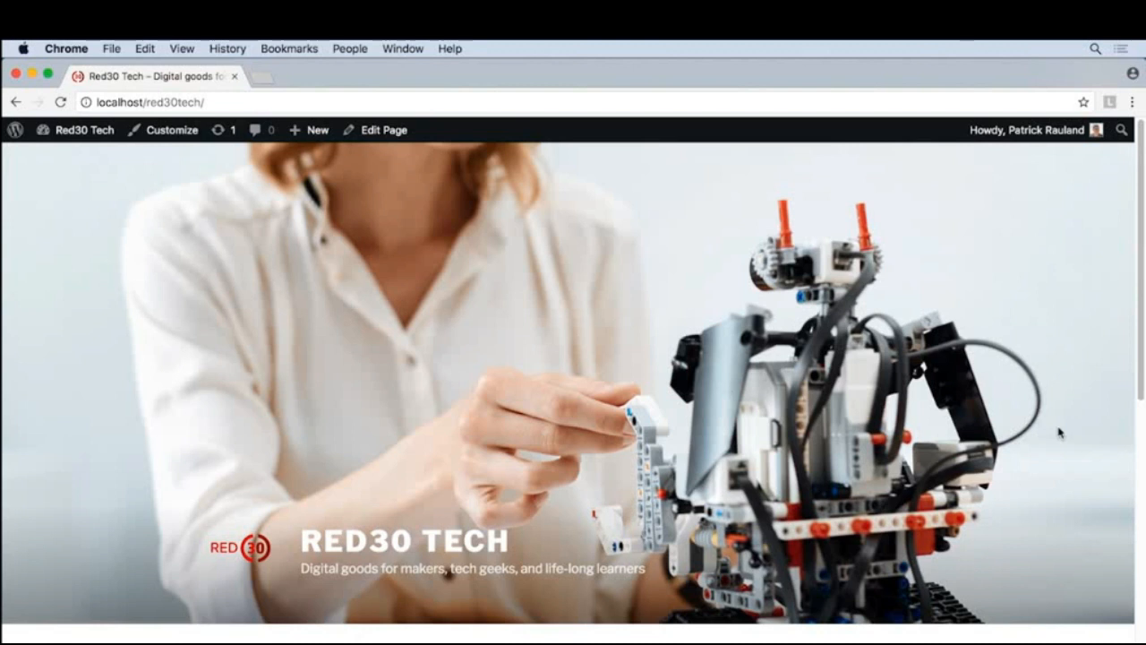
Open the export page of the Easy Digital Downloads reports in the site's admin area
left_click(96, 138)
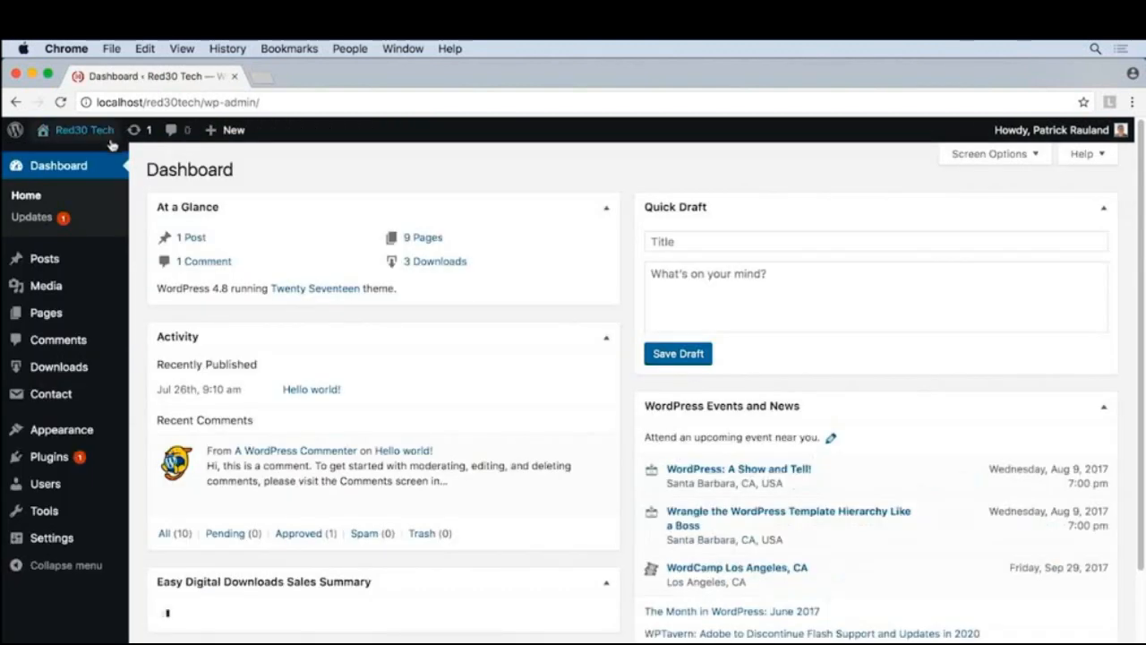
mouse_move(63, 374)
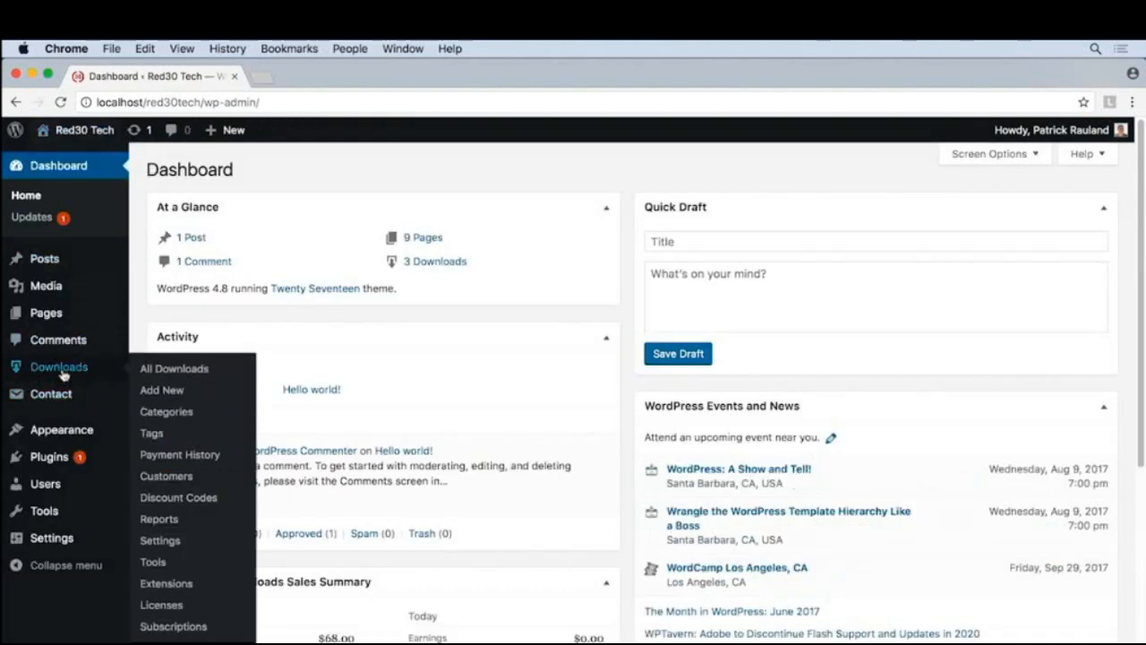
left_click(162, 520)
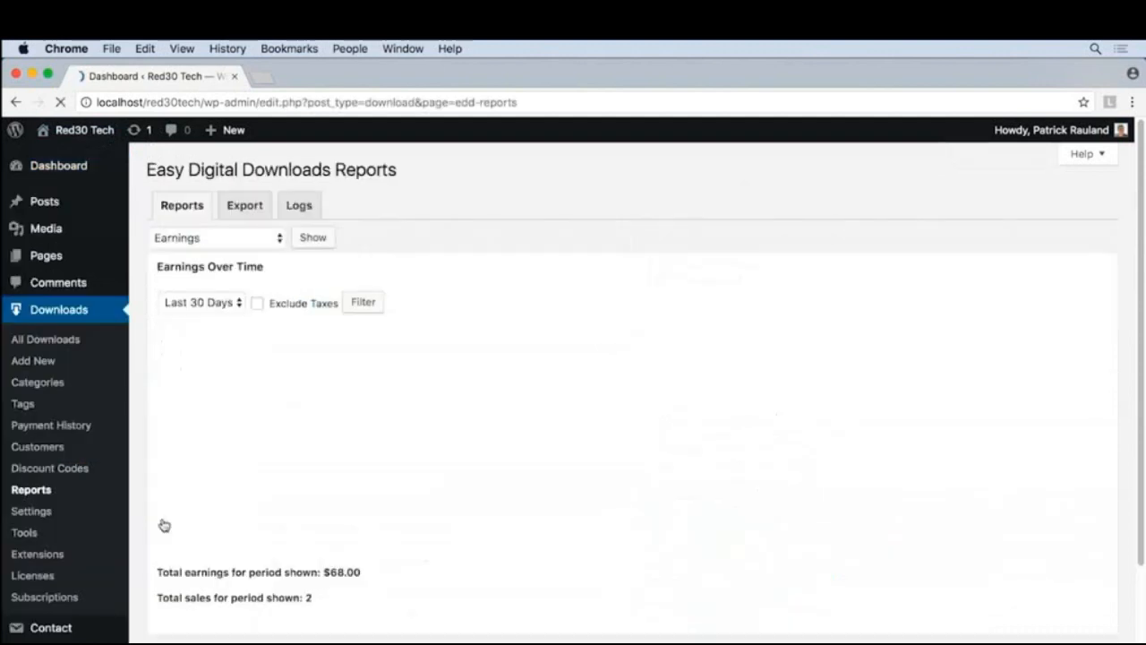
left_click(231, 209)
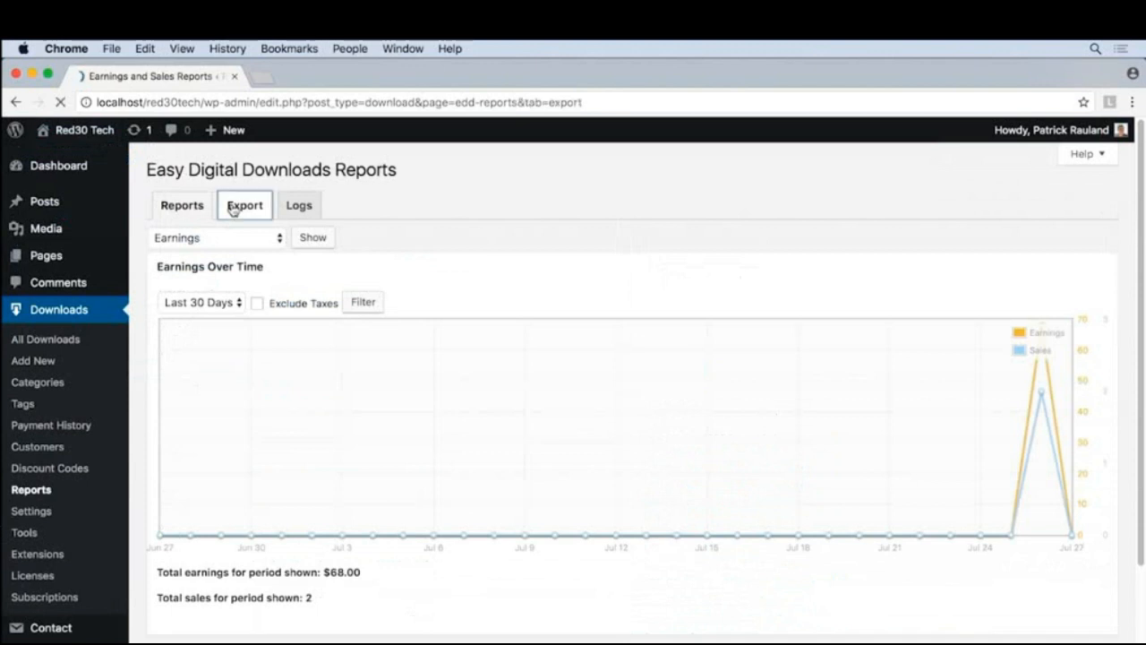
Generate the CSV export of download products and open the exported file in Excel
scroll(289, 267, "down", 5)
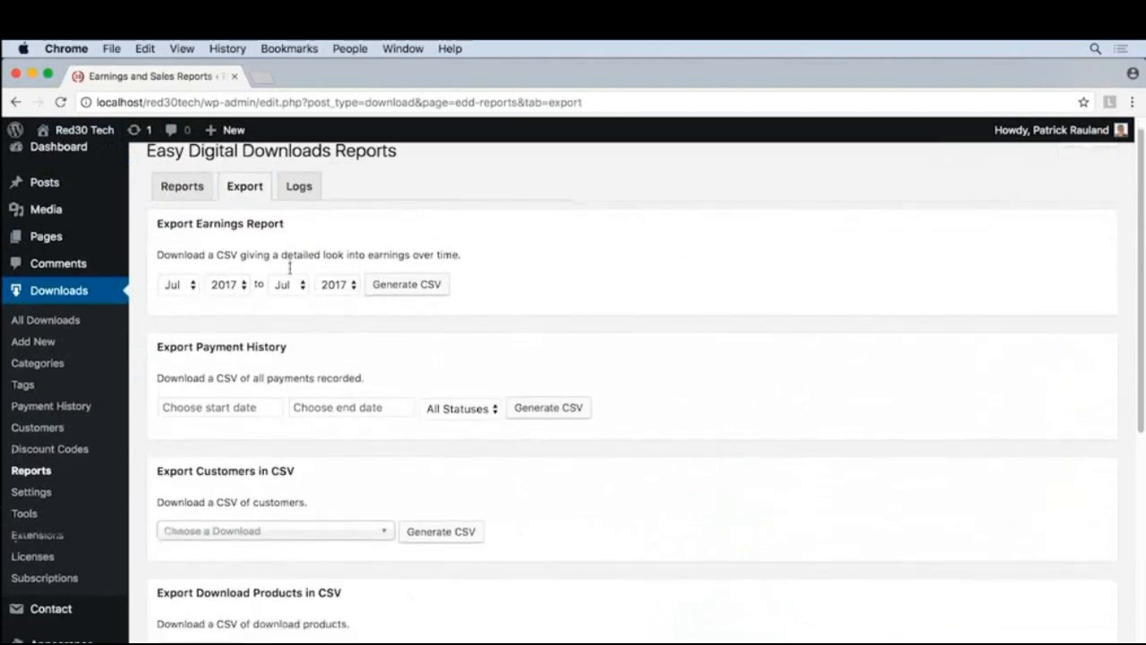
scroll(289, 267, "down", 1)
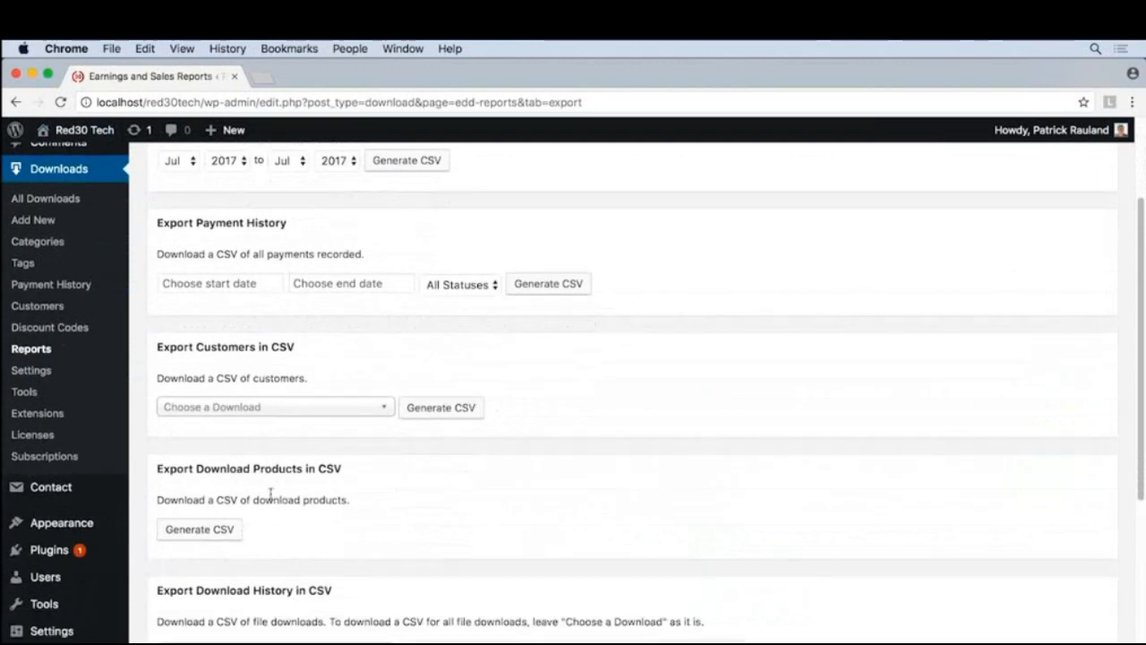
left_click(217, 532)
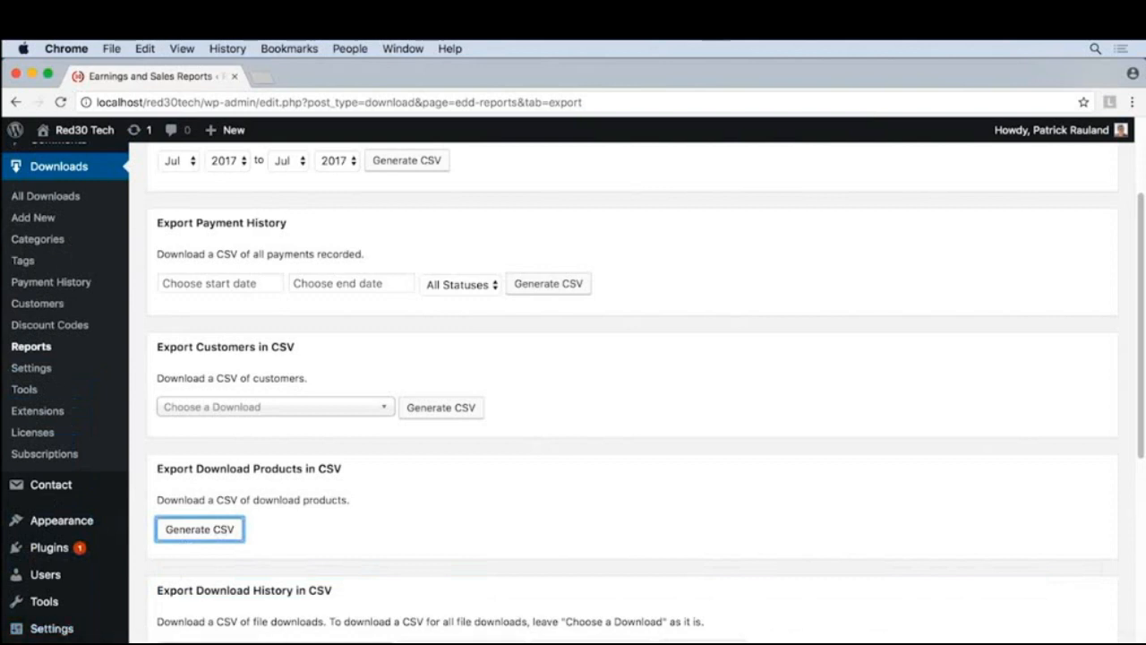
left_click(179, 641)
left_click(192, 603)
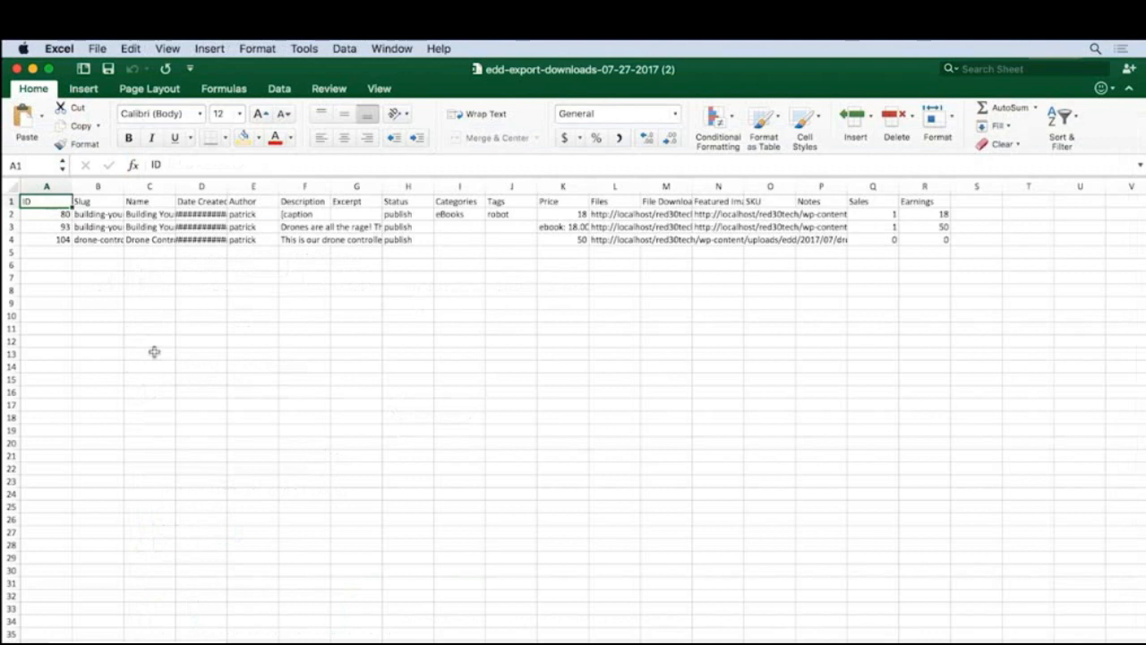
Examine the exported sheet's columns from Slug to Description, including the product names in column C
key("Right")
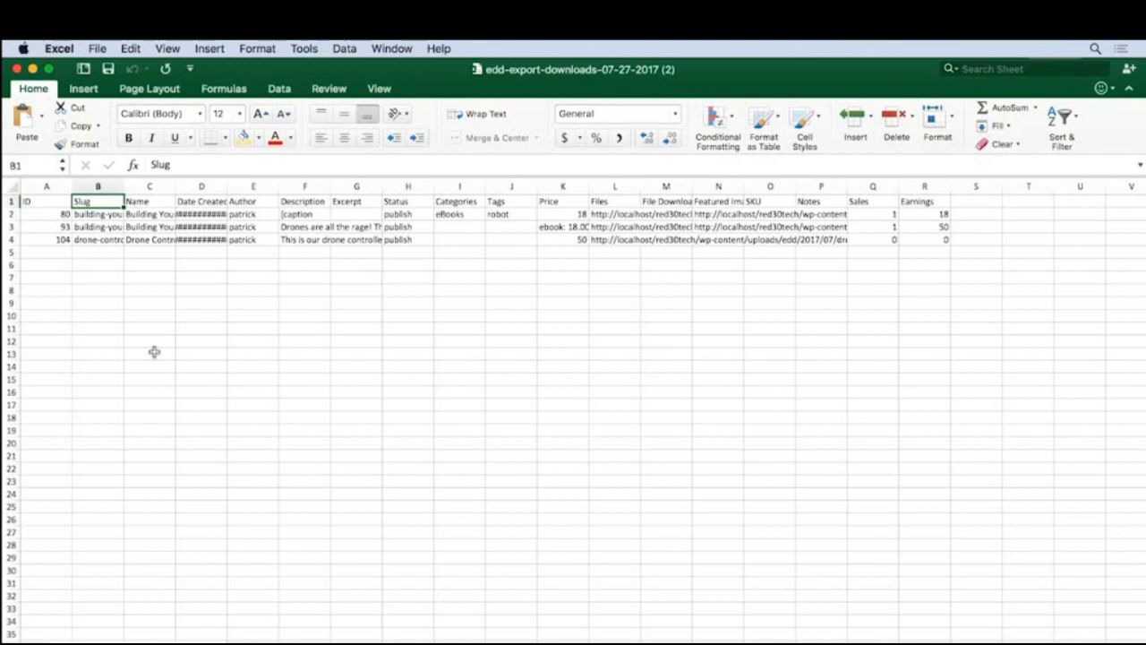
key("Right")
key("Down")
key("Down")
key("Down")
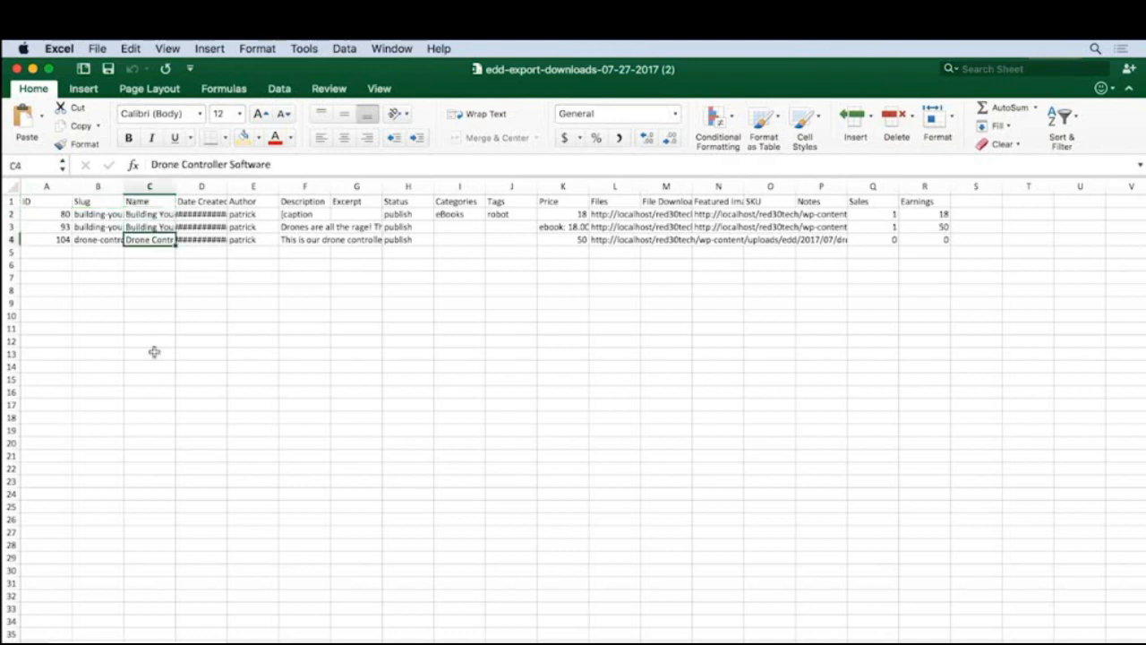
key("Up")
key("Up")
key("Up")
key("Right")
key("Right")
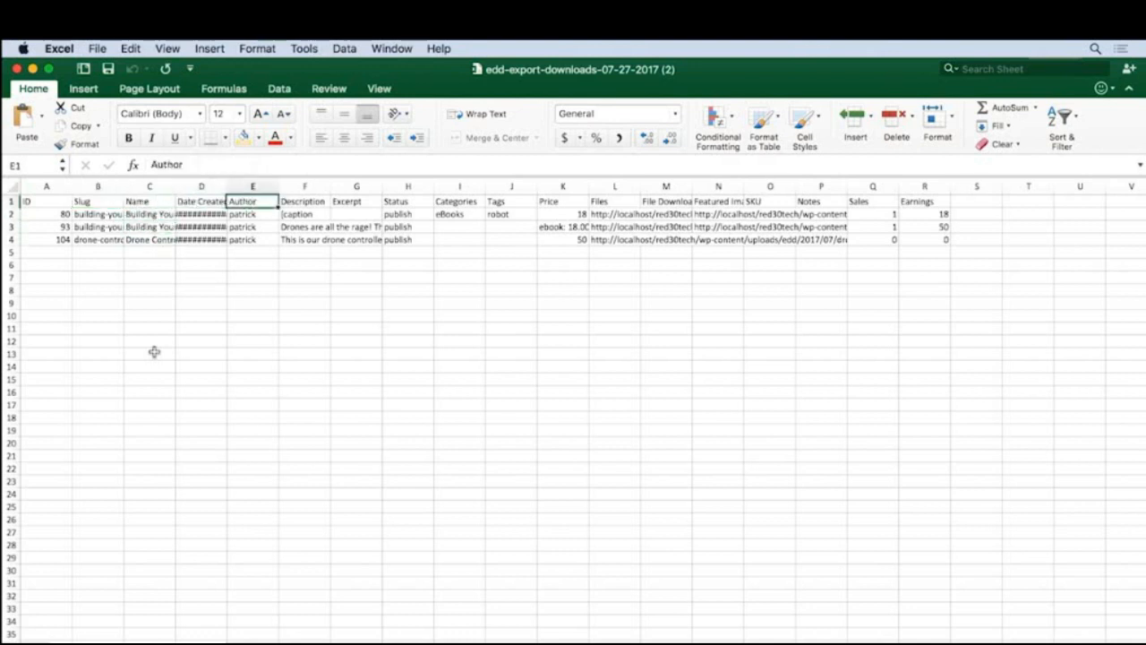
key("Right")
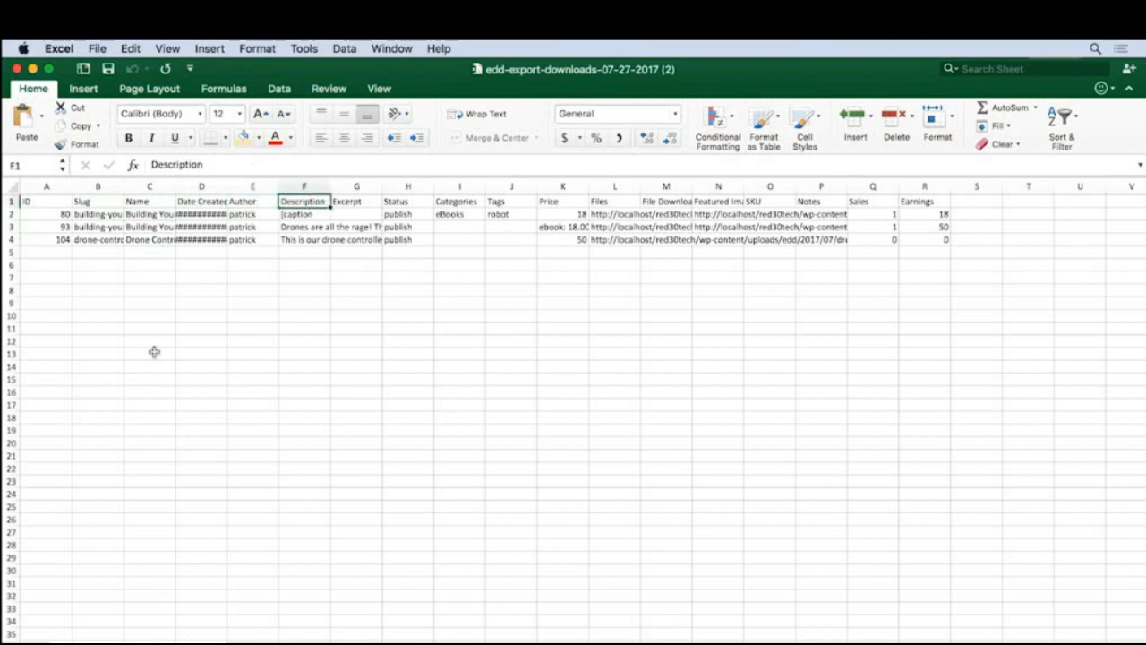
Examine the header cells from Excerpt to Files, including Categories, Tags and Price
key("Right")
key("Right")
key("Right")
key("Right")
key("Right")
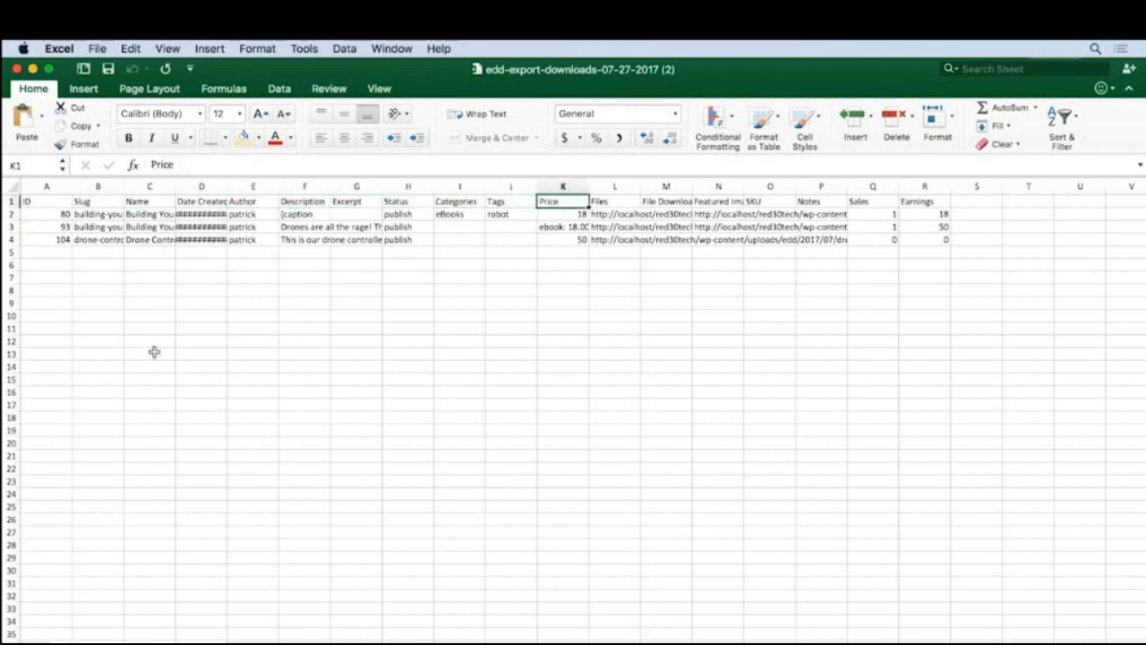
key("Left")
key("Left")
key("Left")
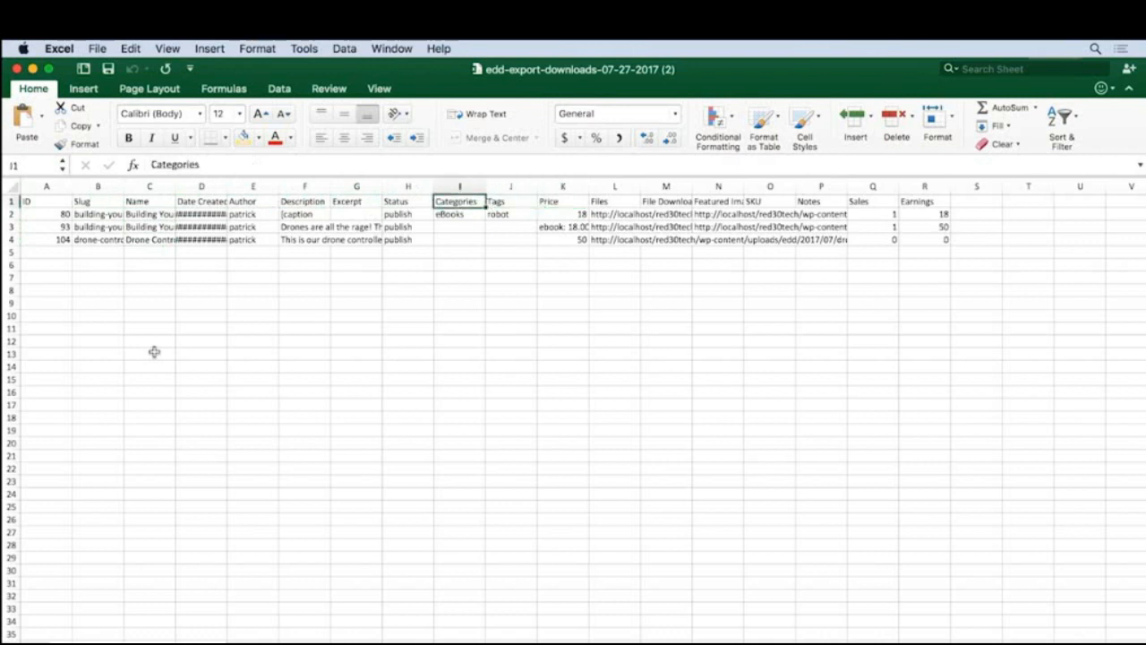
key("Right")
key("Right")
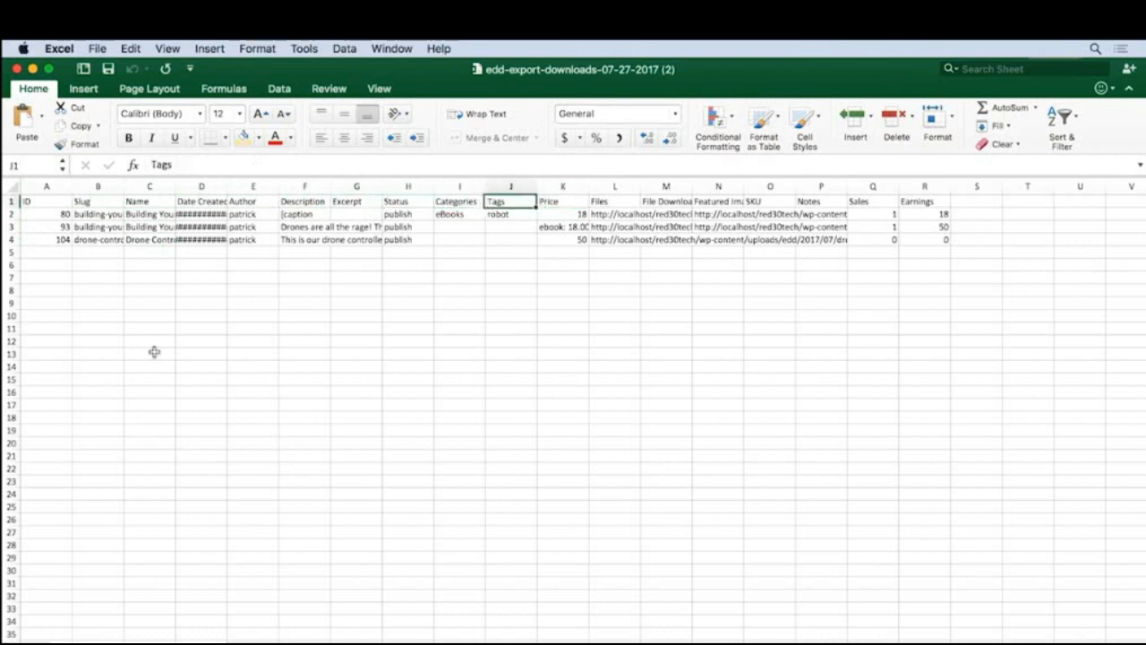
key("Right")
key("Right")
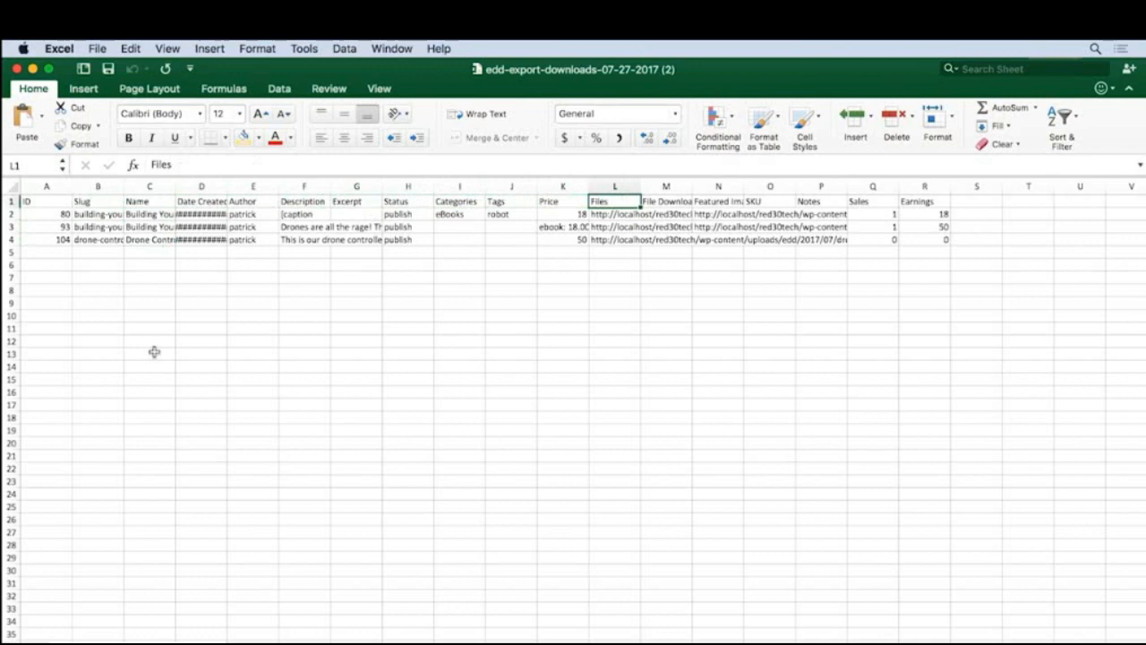
Examine the first product's file URL and the remaining headers through Earnings
key("Down")
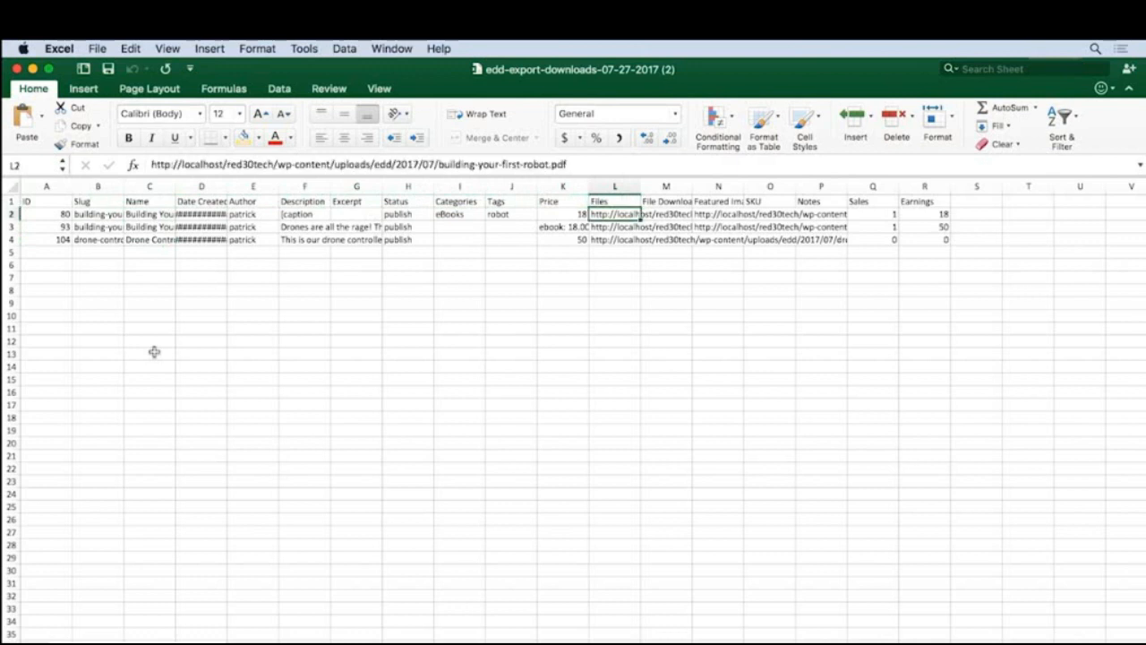
key("Up")
key("Right")
key("Right")
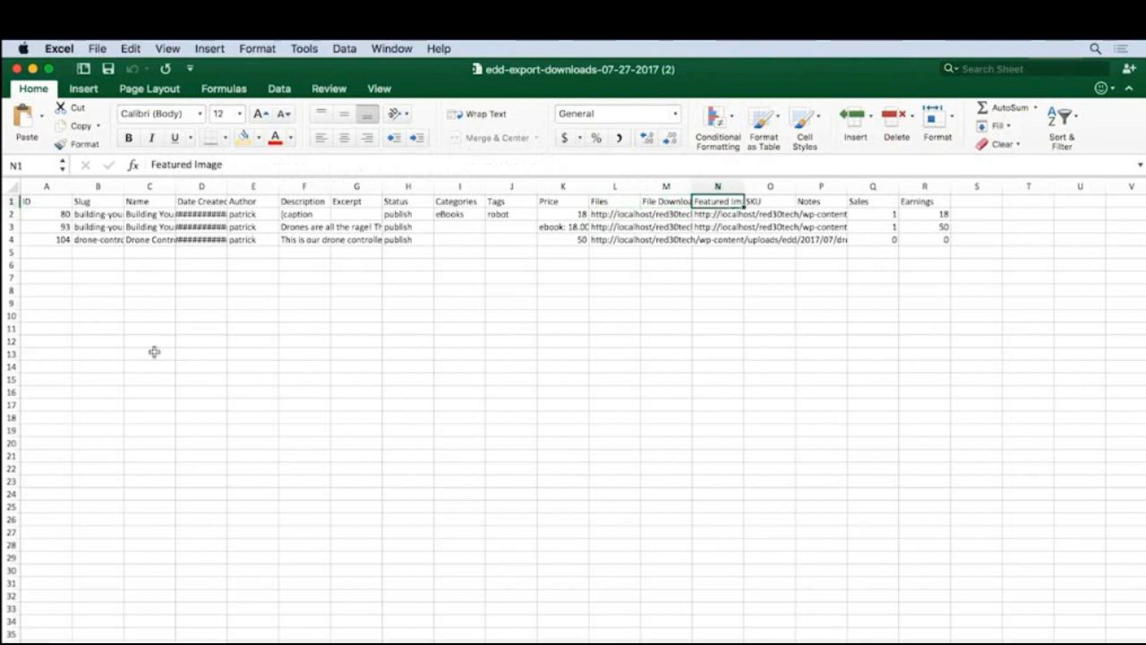
key("Right")
key("Right")
key("Right")
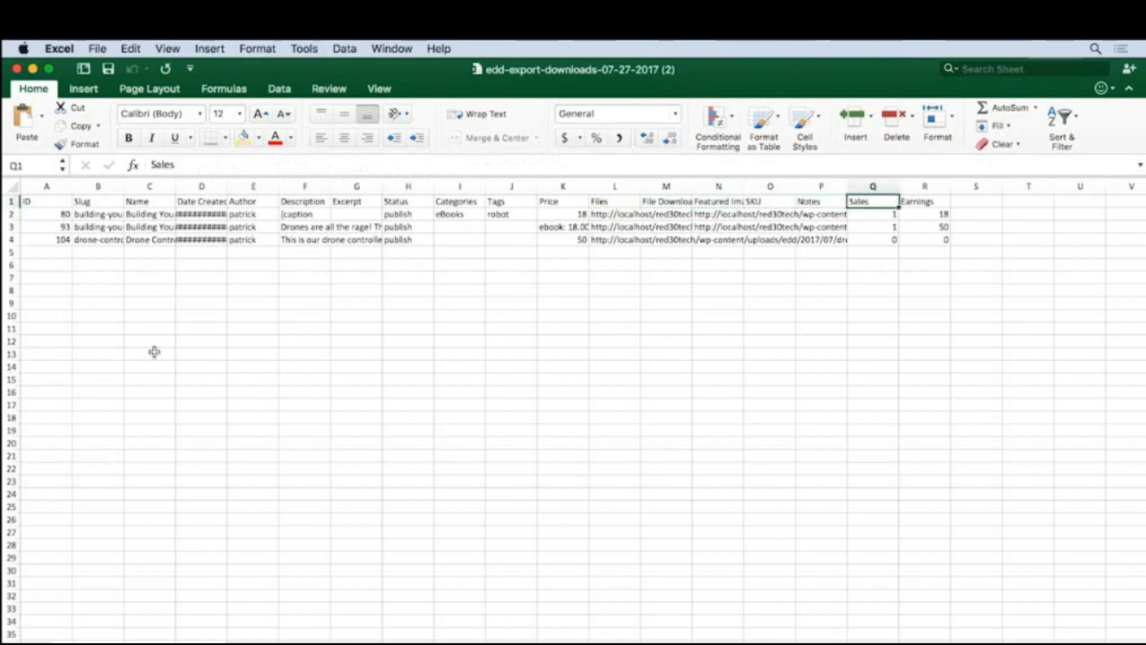
key("Right")
key("Left")
key("Left")
key("Left")
key("Left")
key("Left")
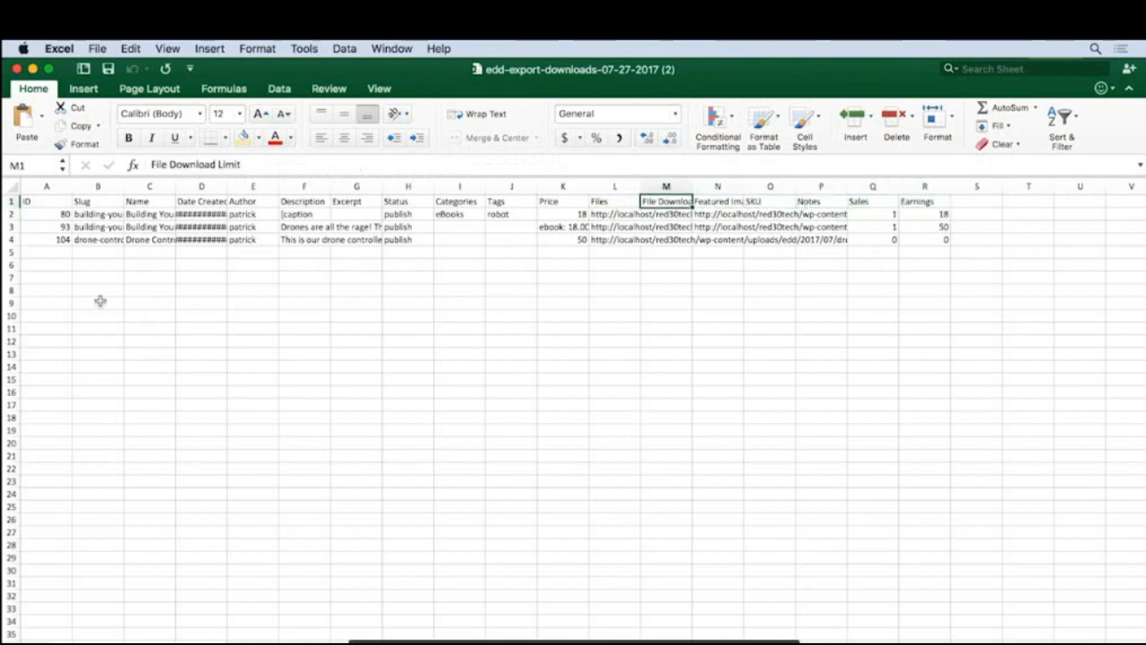
Delete product rows 3 and 4, keeping the header row and the first product as an example
left_click(11, 226)
left_click_drag(11, 227, 12, 236)
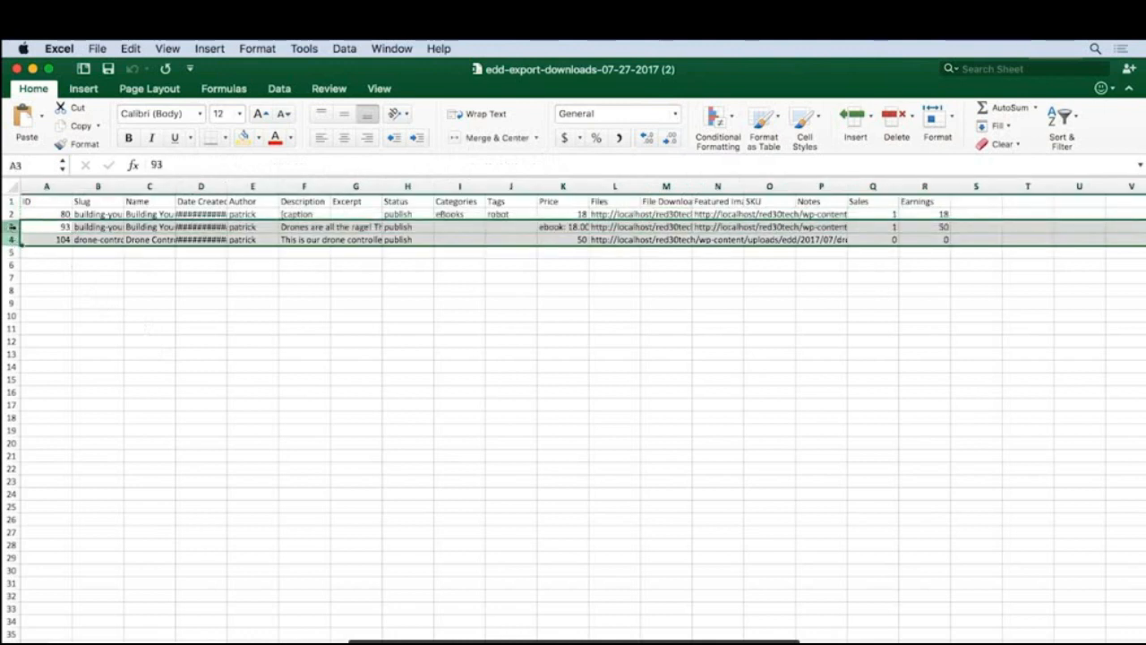
right_click(12, 230)
left_click(52, 324)
left_click(34, 229)
left_click(103, 288)
Enter "Building Your Second Robot" as the new product's name in cell C3
left_click(91, 229)
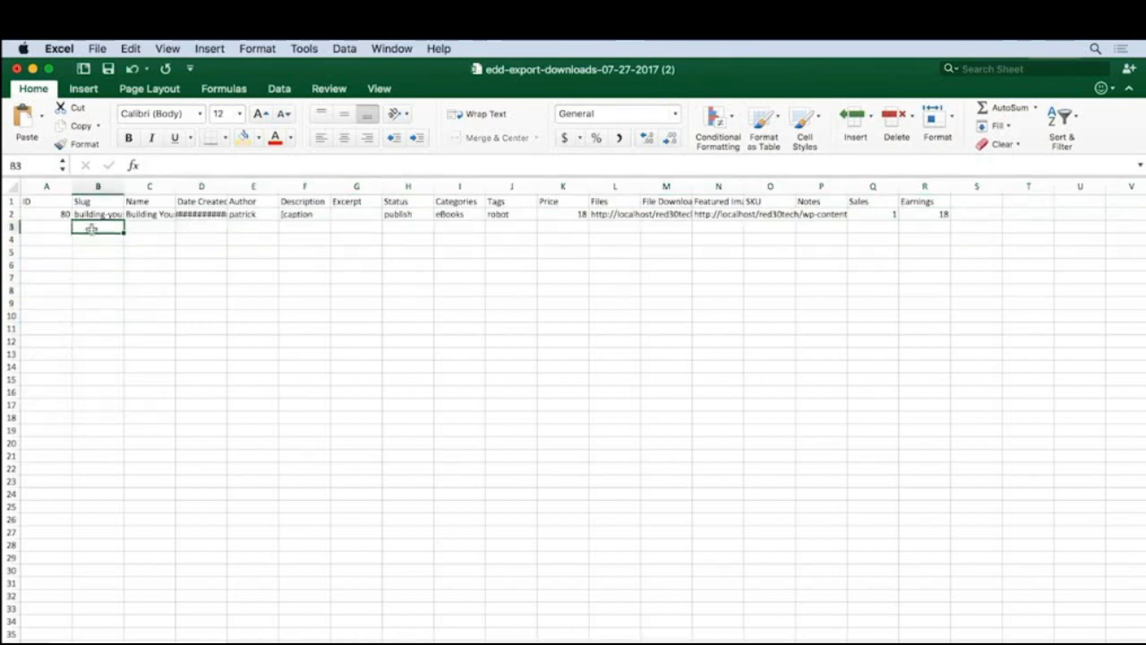
key("Right")
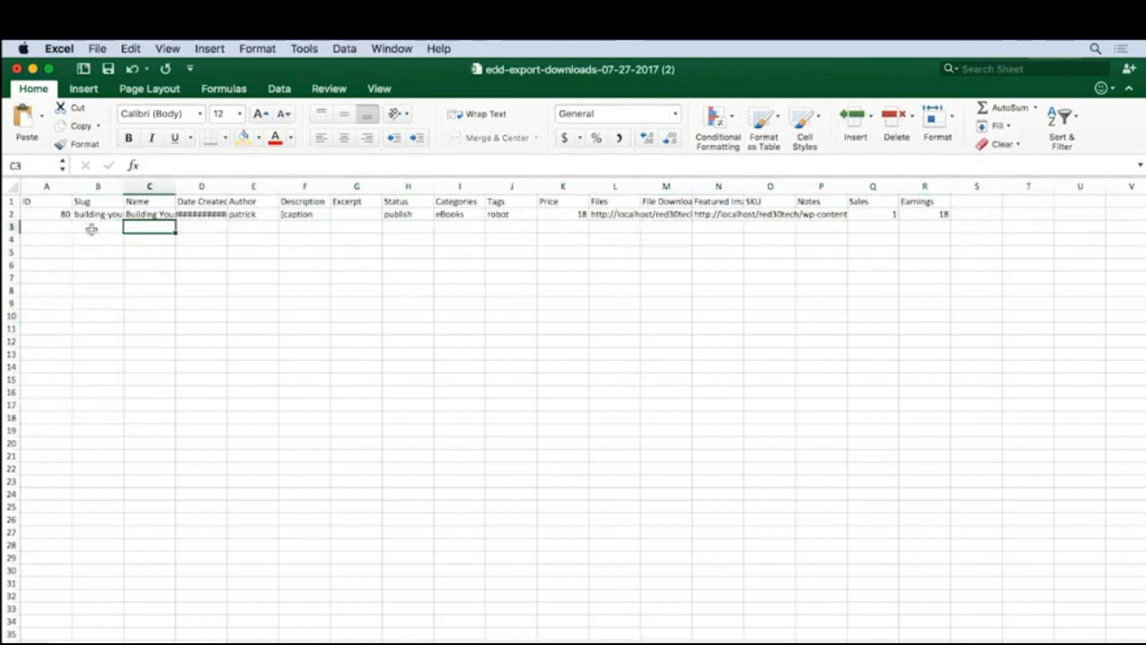
key("Up")
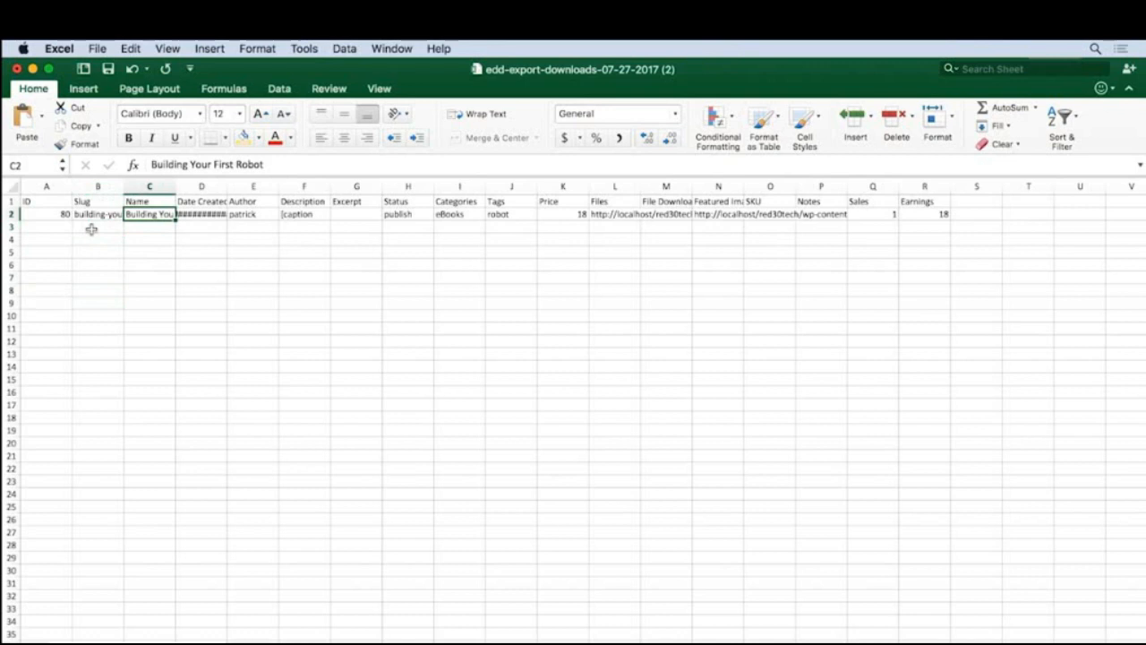
key("Down")
type("Building ")
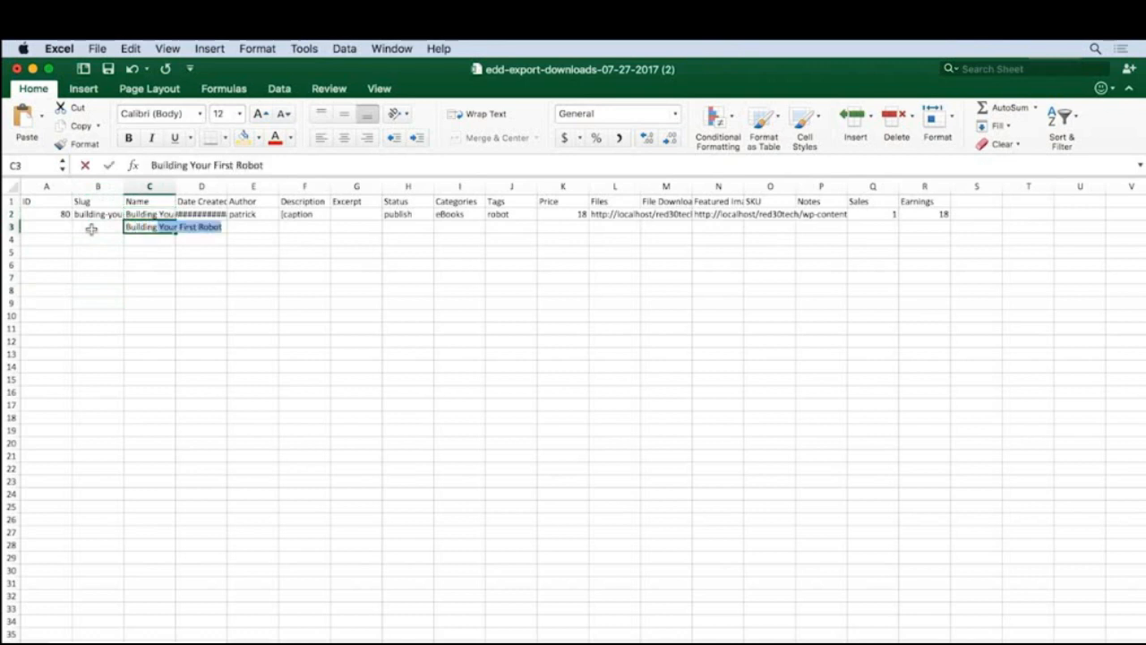
type("Your S")
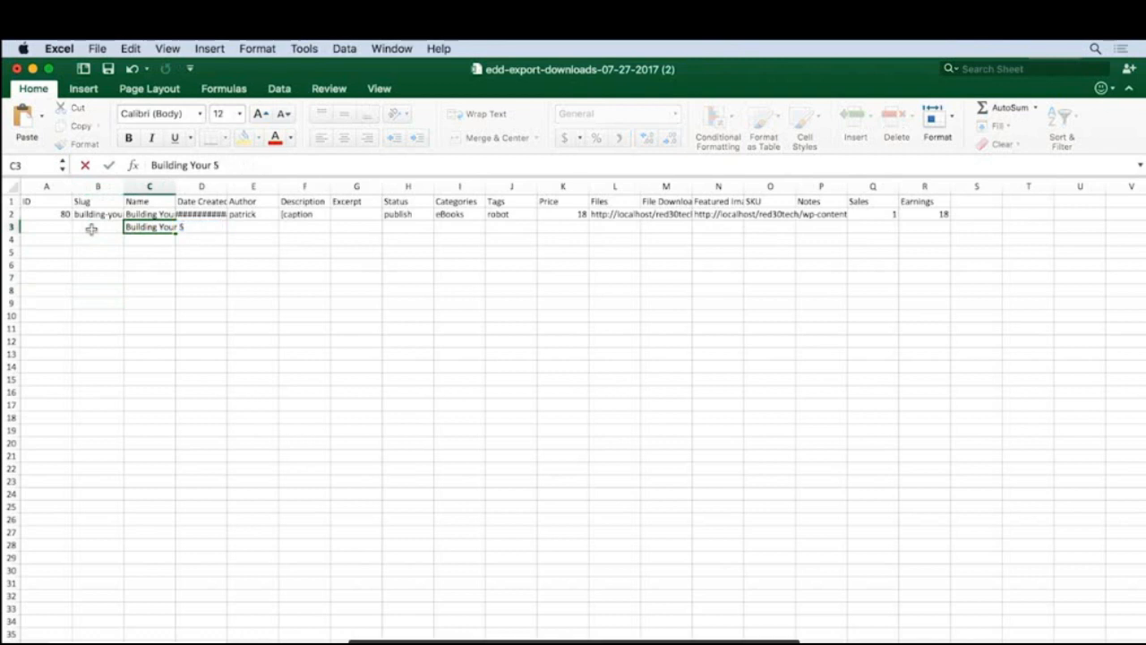
type("econd Robot")
key("Return")
Leave the new product's creation date empty and enter the same author as in row 2 in cell E3
key("Up")
key("Right")
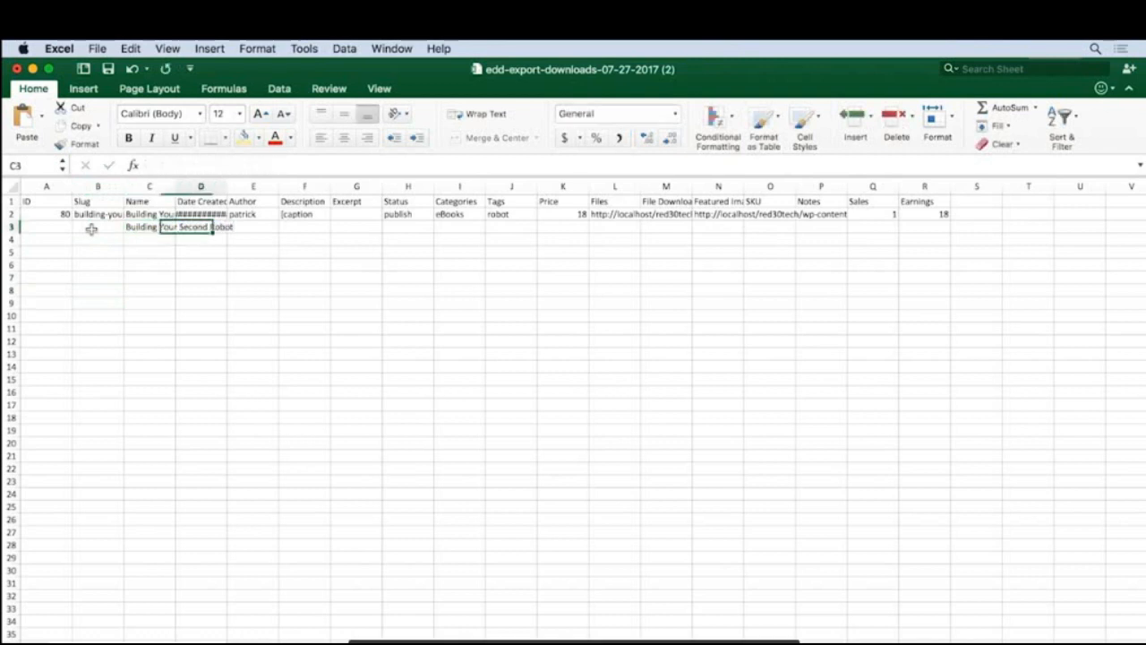
key("Up")
key("Down")
key("Right")
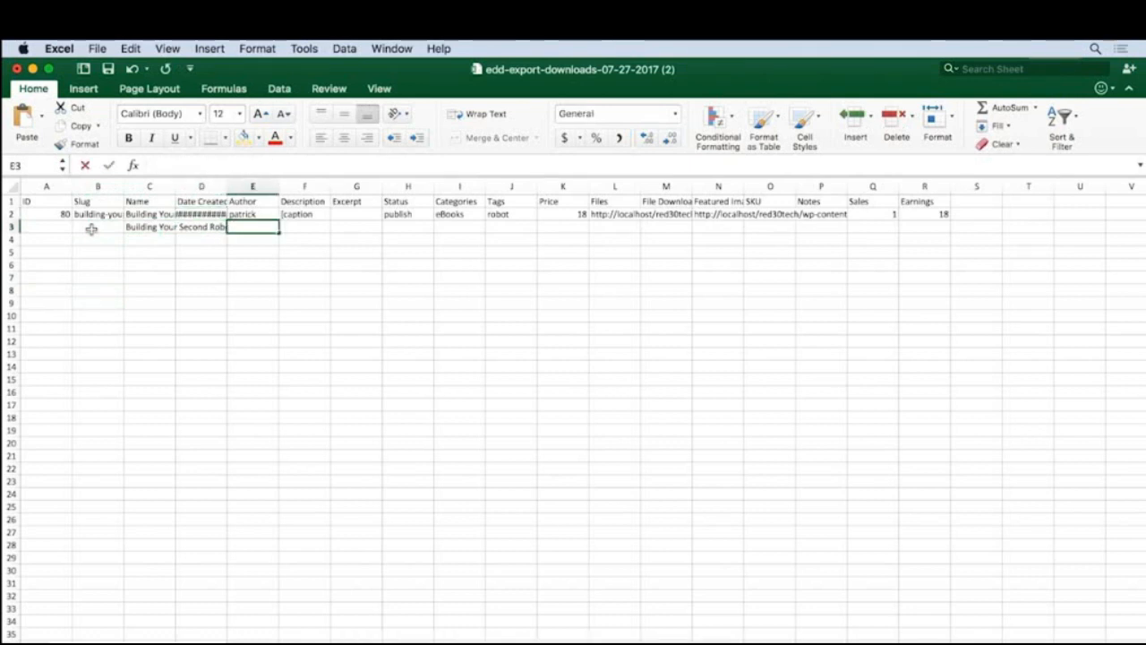
type("patri")
key("Return")
Check the description in F2, and enter "This is a more advanced version of our robot building book" as the description in F3
key("Right")
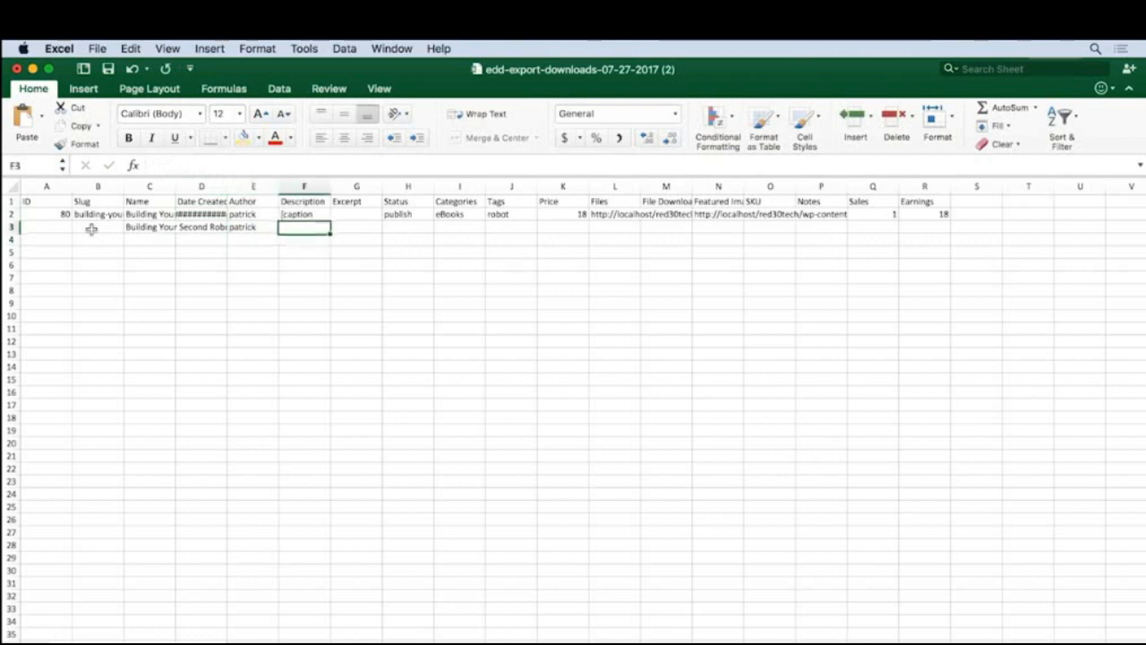
key("Up")
key("Up")
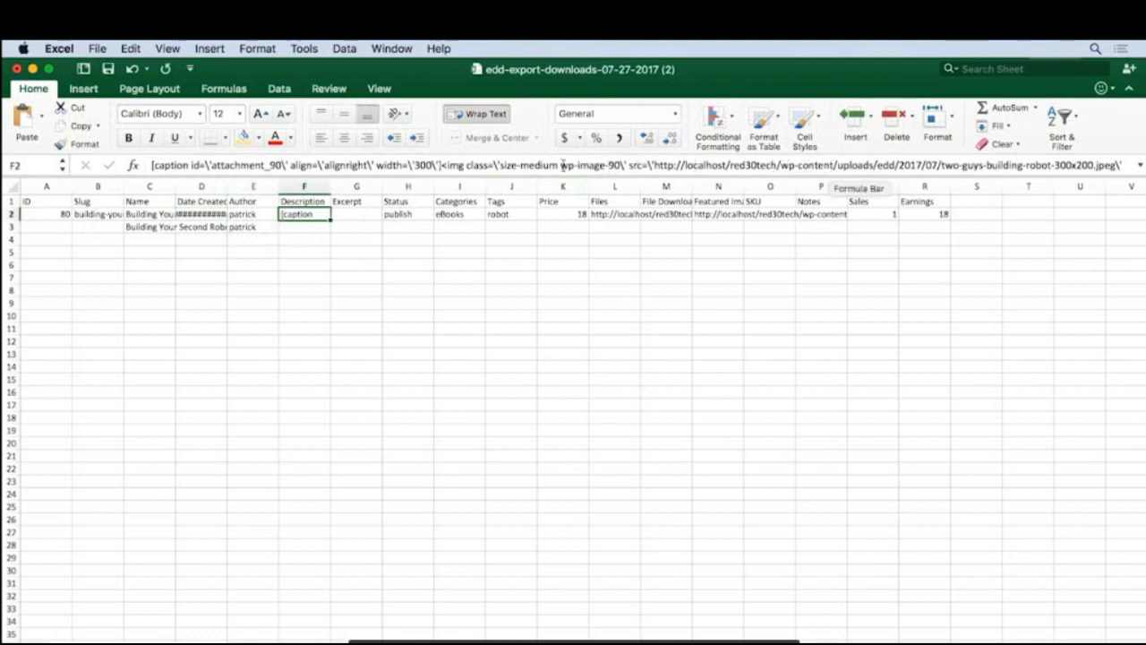
left_click(296, 231)
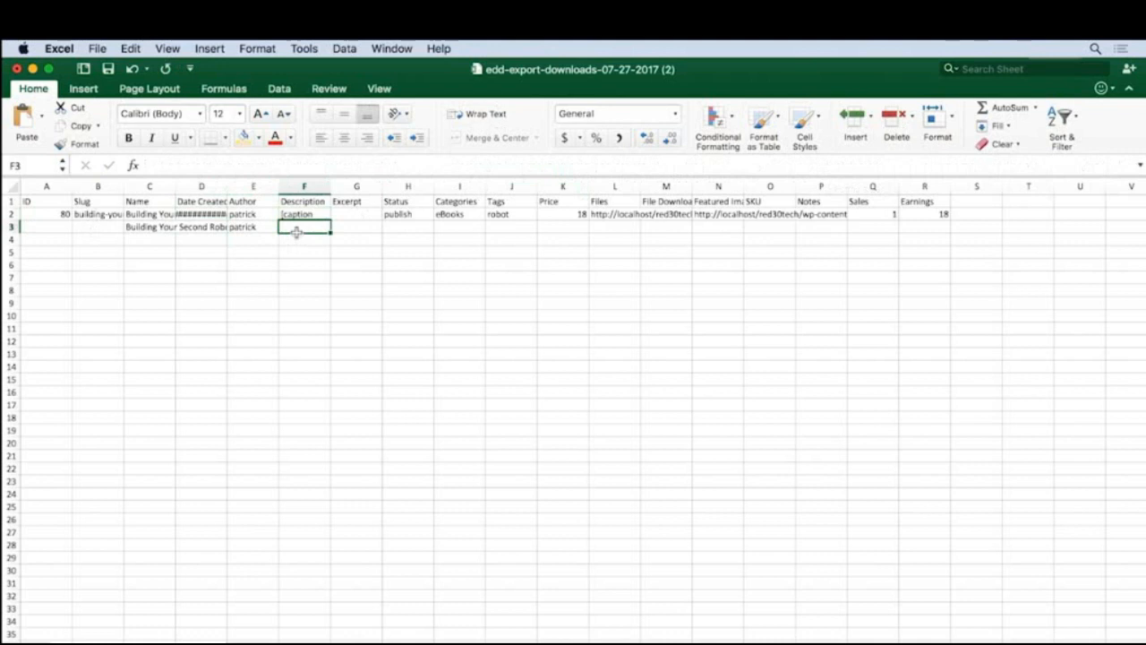
type("This is a more ad")
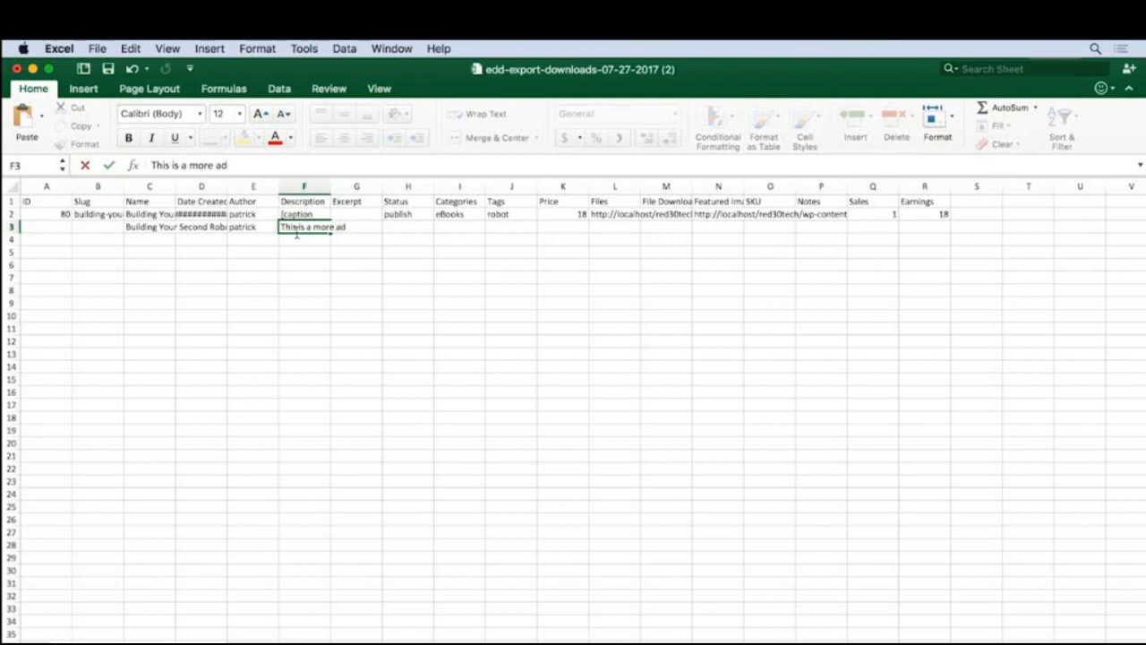
type("vanced version of our")
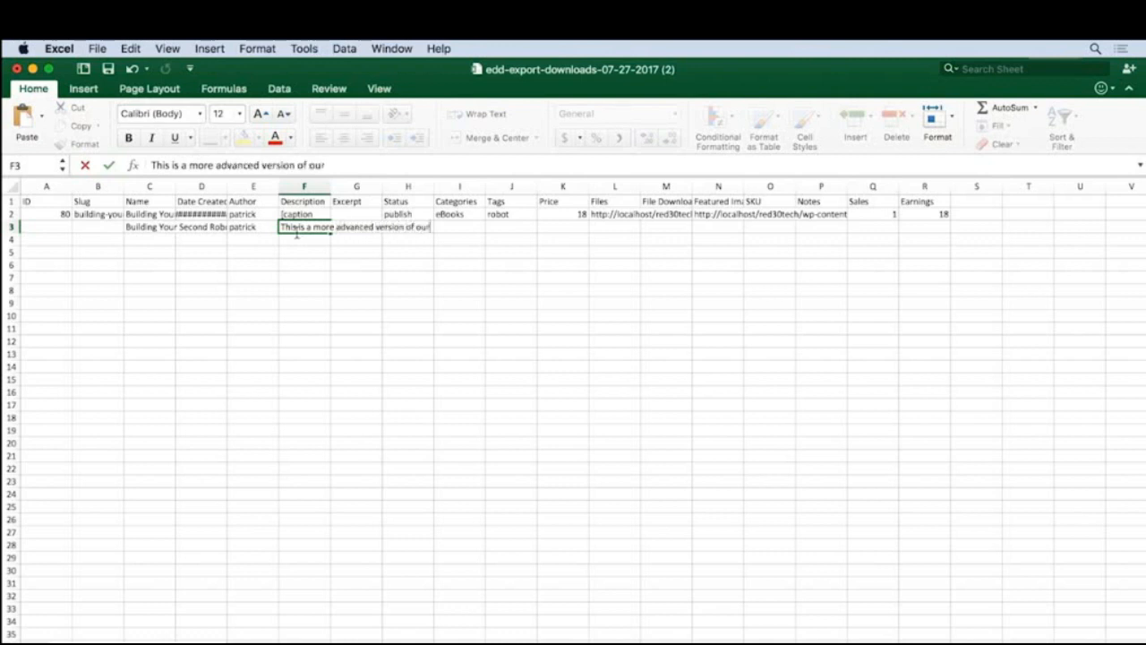
type(" robot building book")
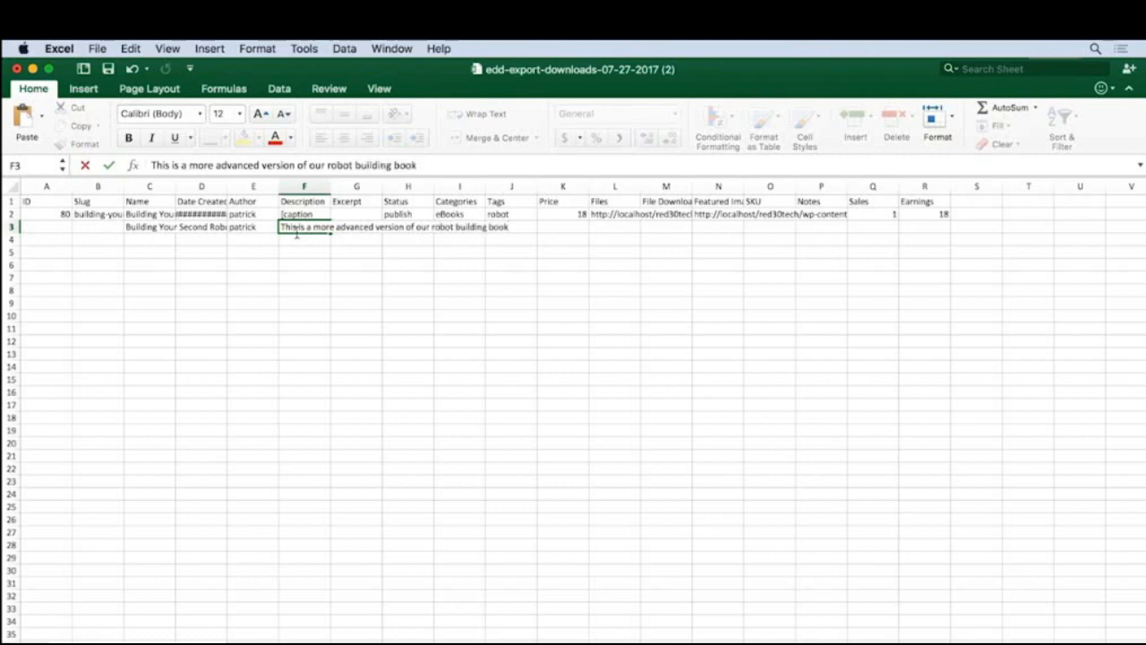
key("Return")
key("Up")
key("Right")
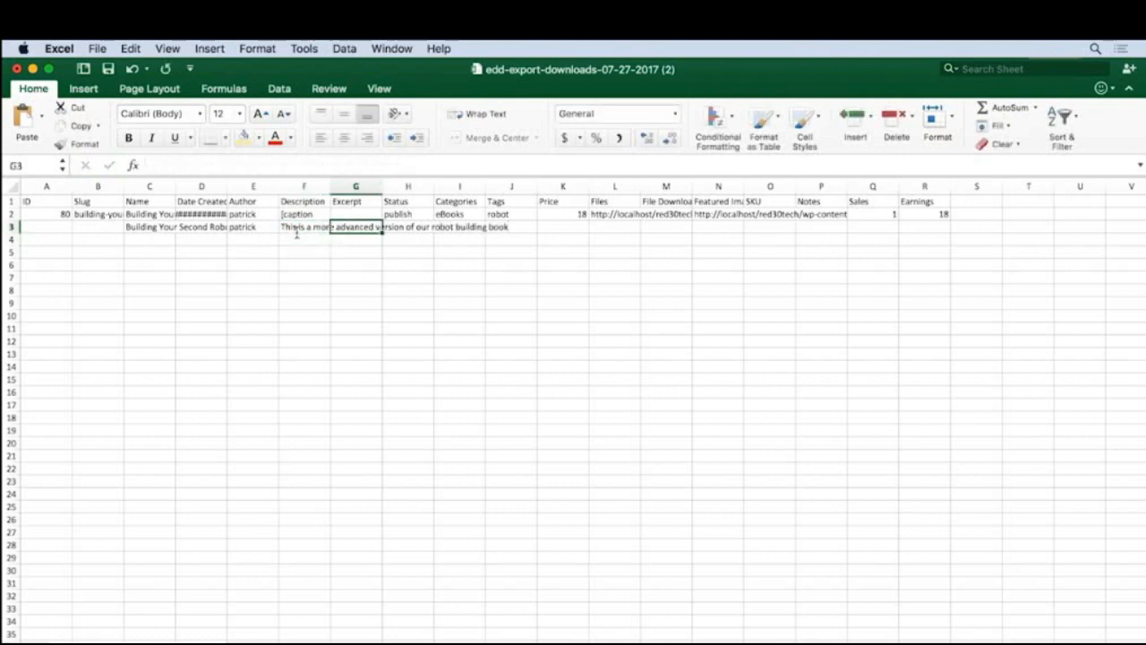
Leave the new product's excerpt empty and enter "publish" as its status in cell H3
key("Up")
key("Left")
key("Right")
key("Down")
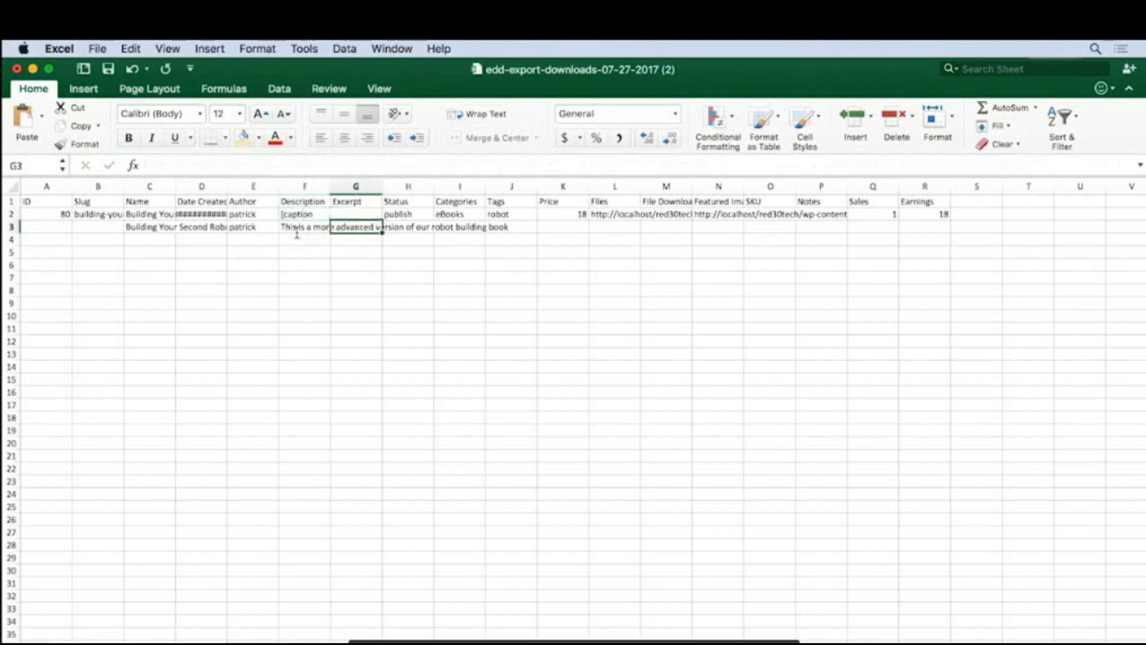
key("Right")
type("pub")
key("Return")
key("Up")
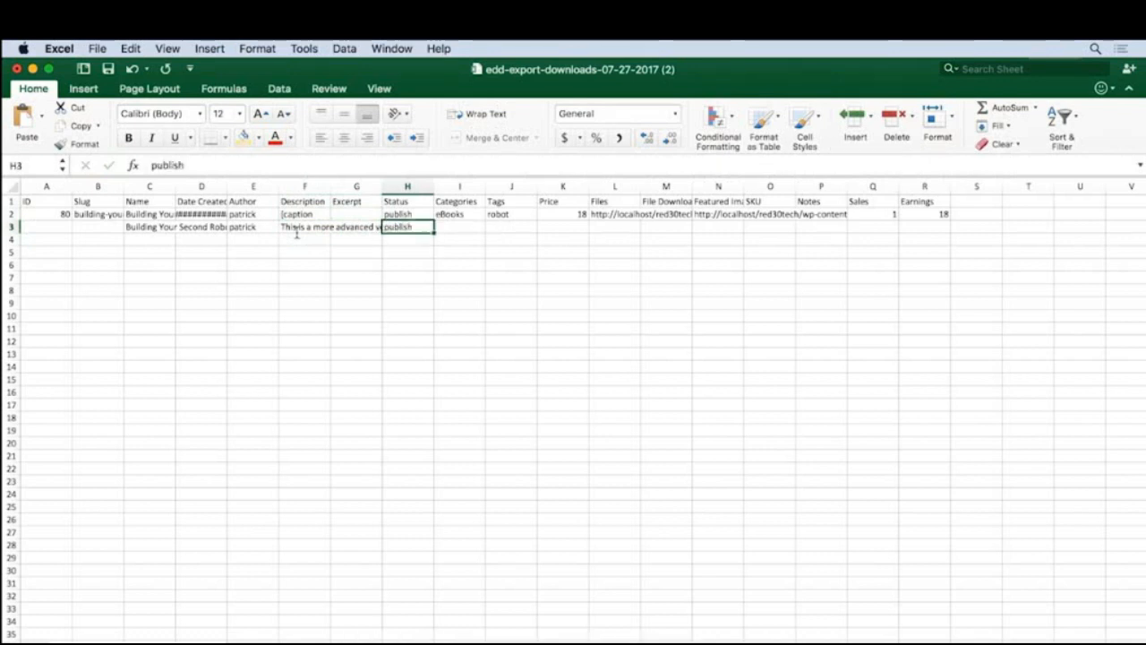
Enter "eBooks" as the new product's category in cell I3 and "robot" as its tag in J3
key("Right")
type("e")
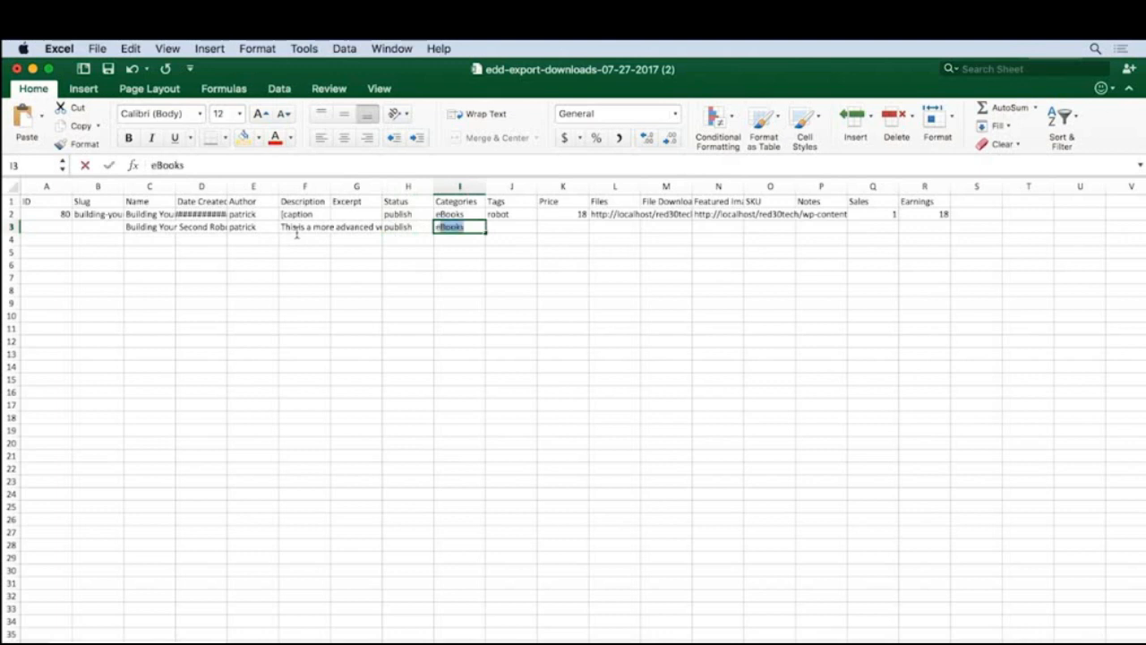
type("Books")
key("Return")
key("Up")
key("Right")
type("robo")
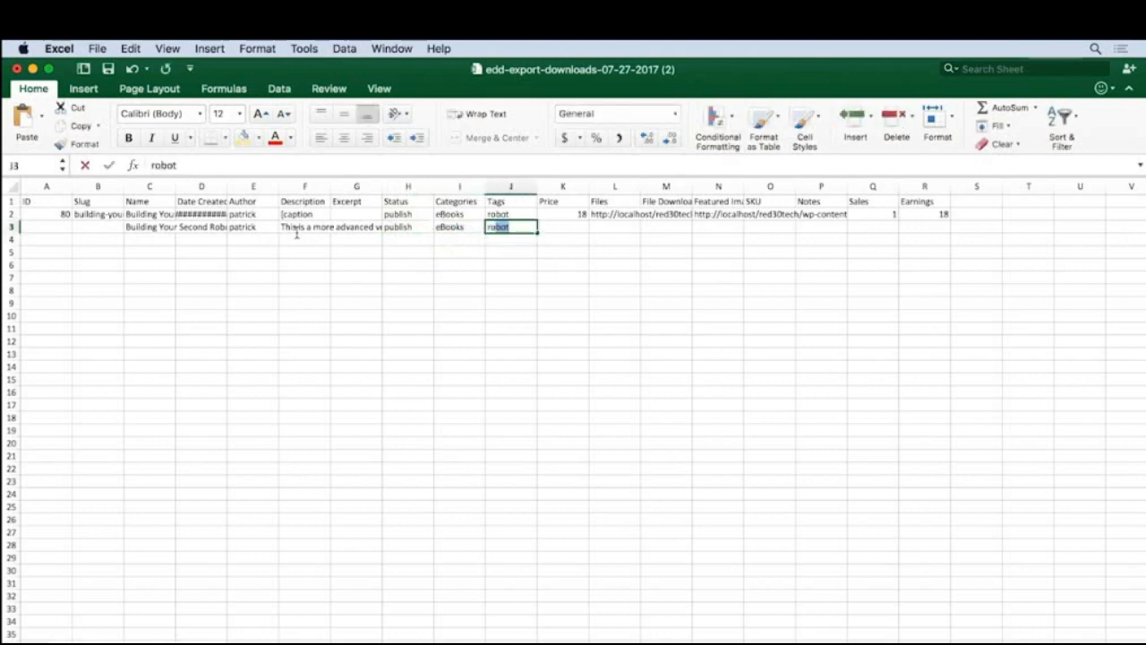
type("t")
key("Return")
Enter 34 as the new product's price in cell K3, leaving its files, download limit and featured image empty
key("Up")
key("Right")
type("34")
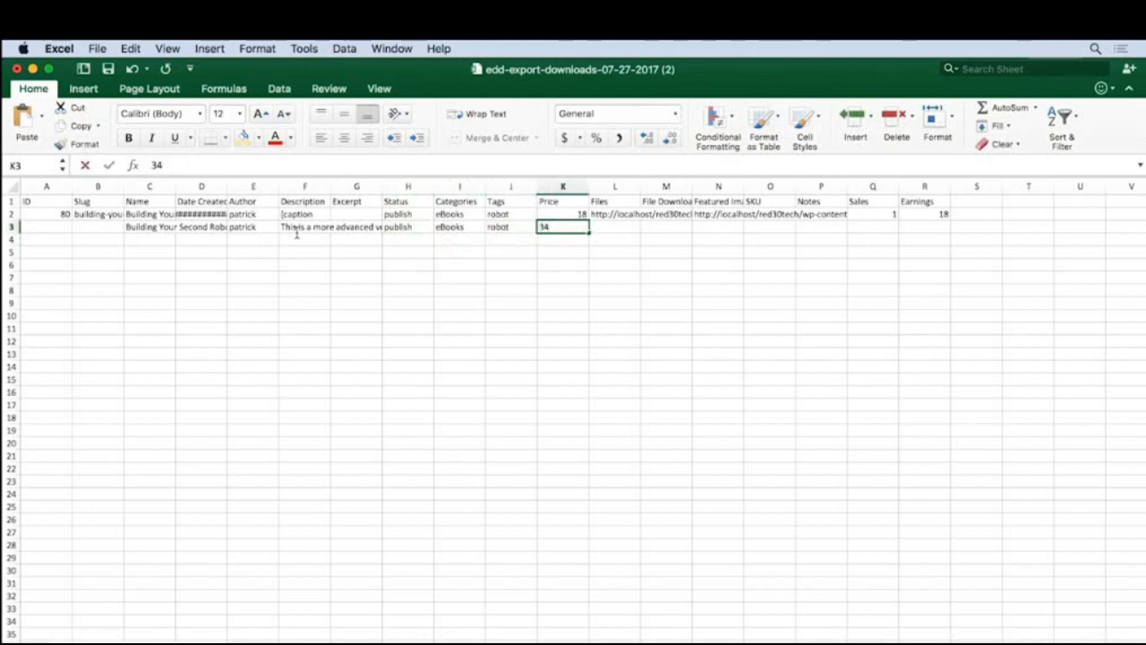
key("Return")
key("Up")
key("Right")
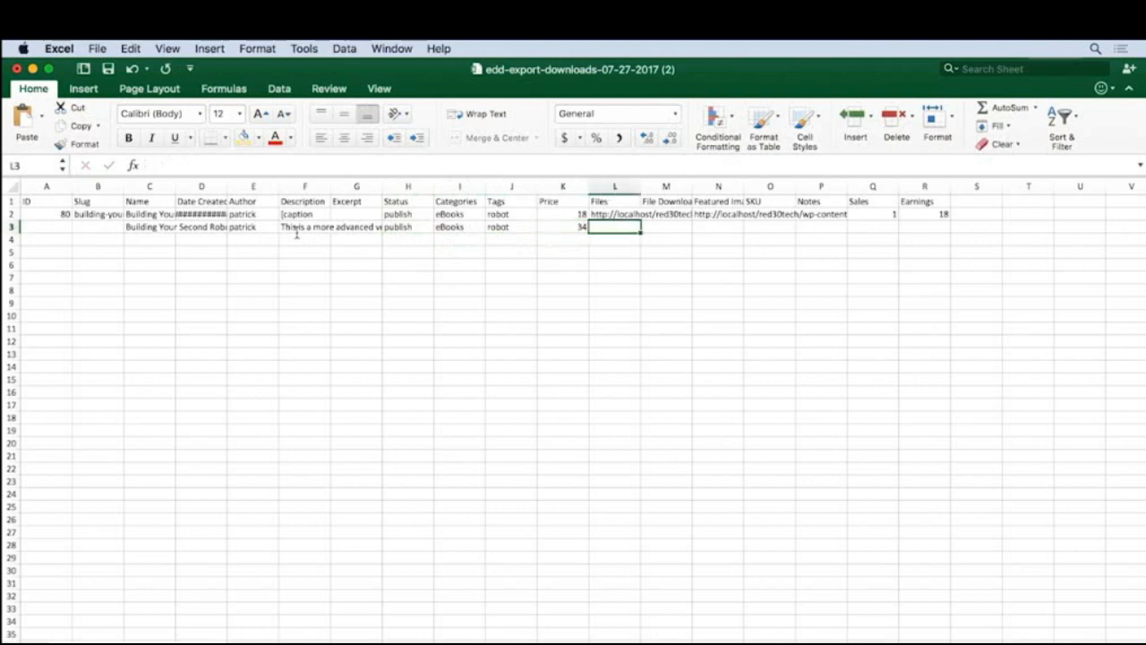
key("Right")
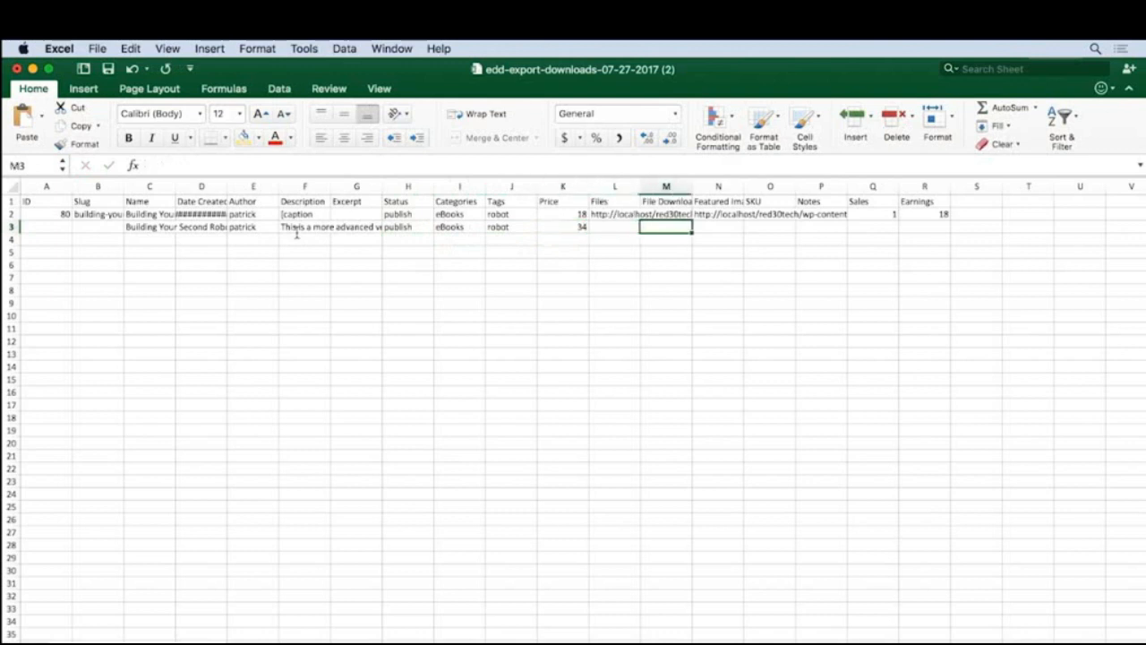
key("Left")
key("Right")
key("Right")
key("Right")
key("Left")
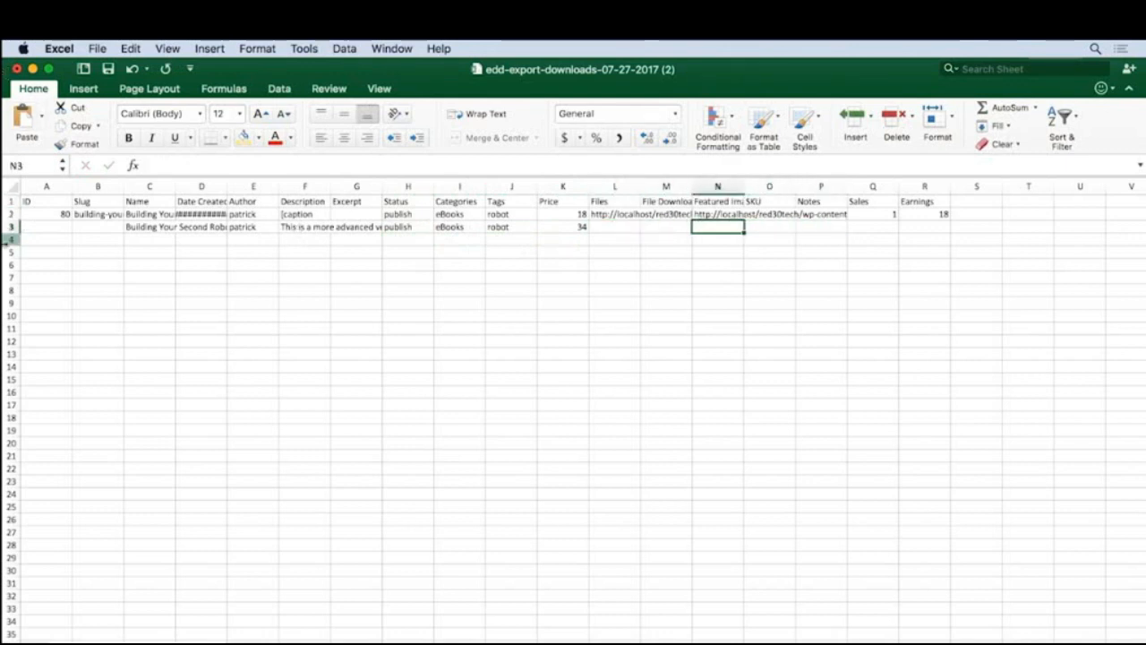
Delete row 2 containing the example product, keeping the header row and the new product
left_click(10, 214)
right_click(10, 214)
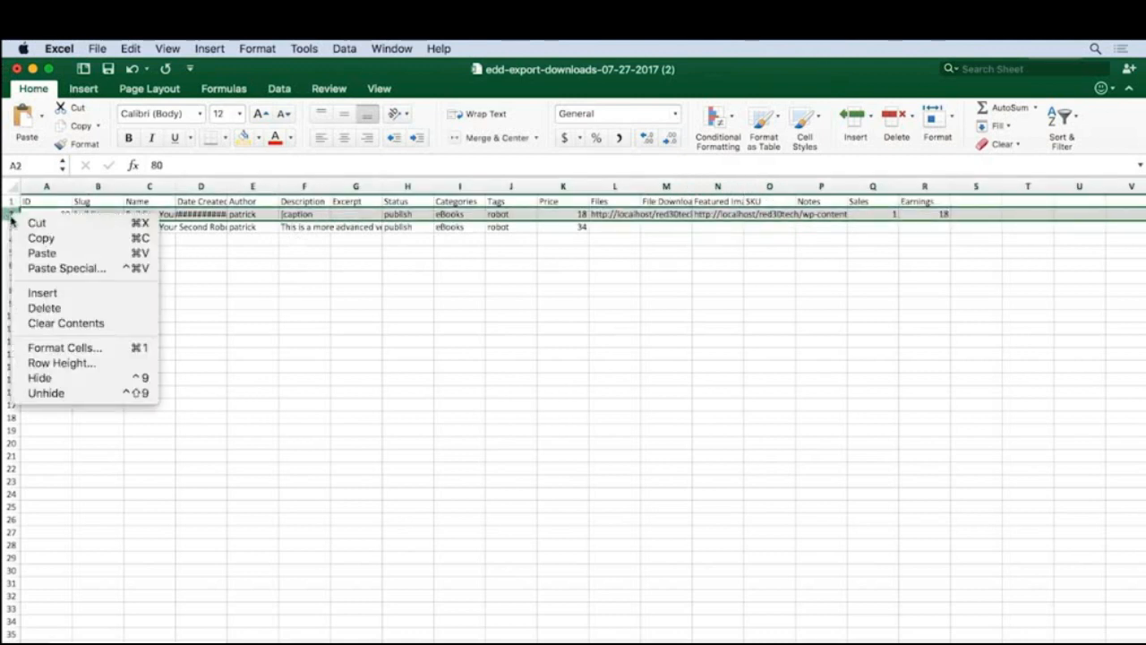
left_click(49, 309)
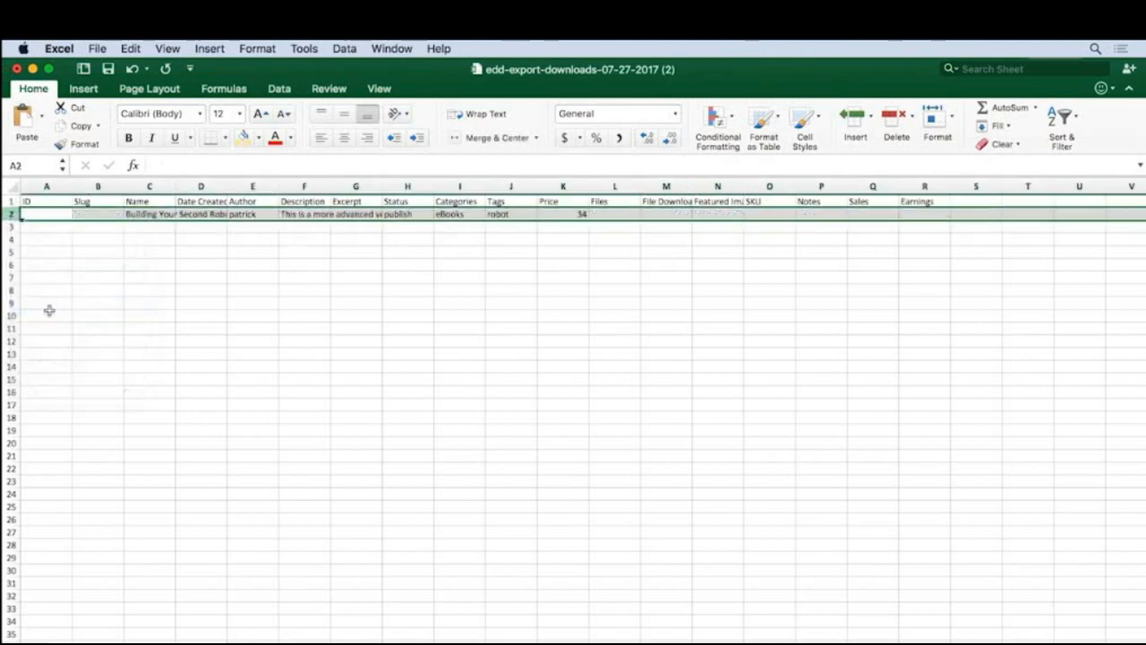
Save a copy of the spreadsheet to the Desktop as "imports" in Comma Separated Values (.csv) format
left_click(96, 49)
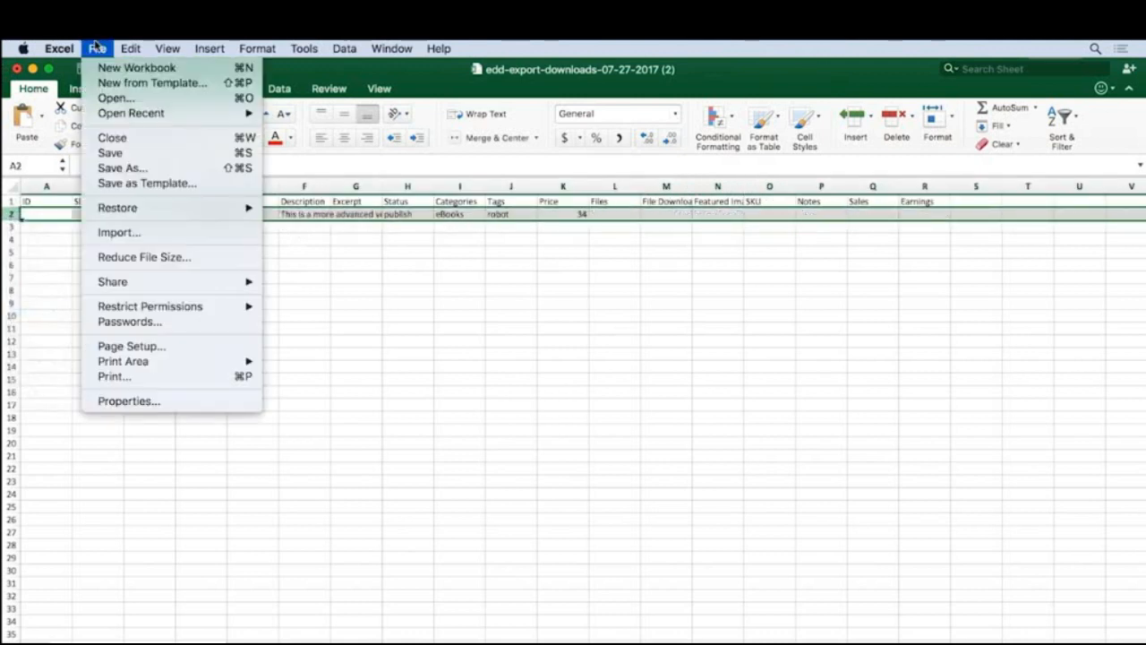
left_click(126, 168)
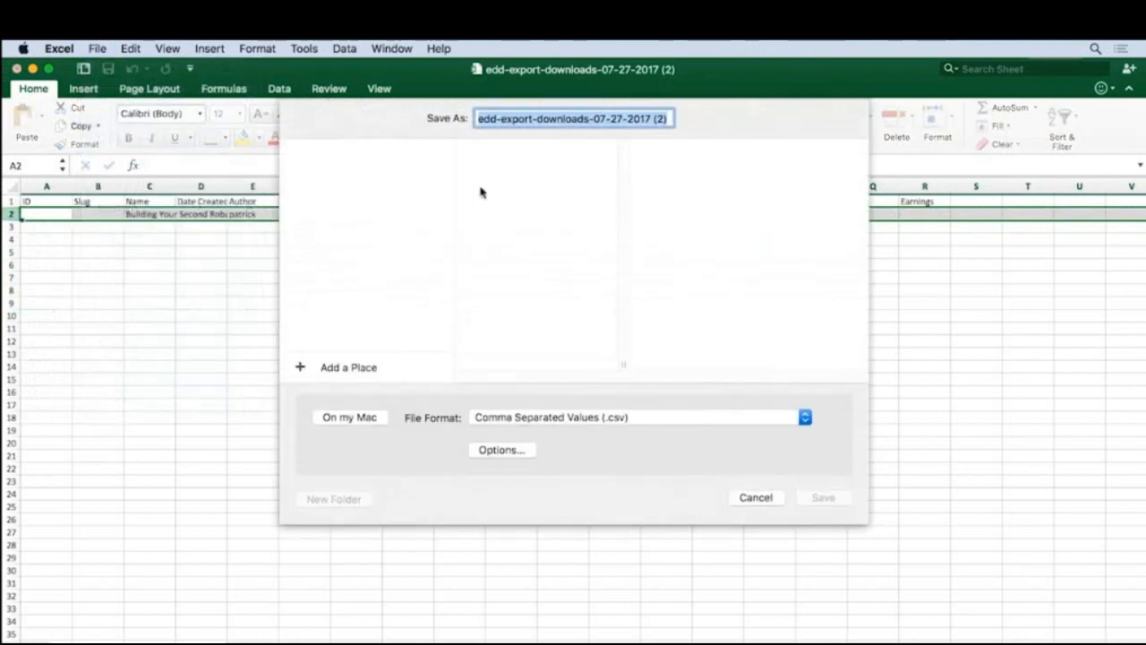
left_click(374, 418)
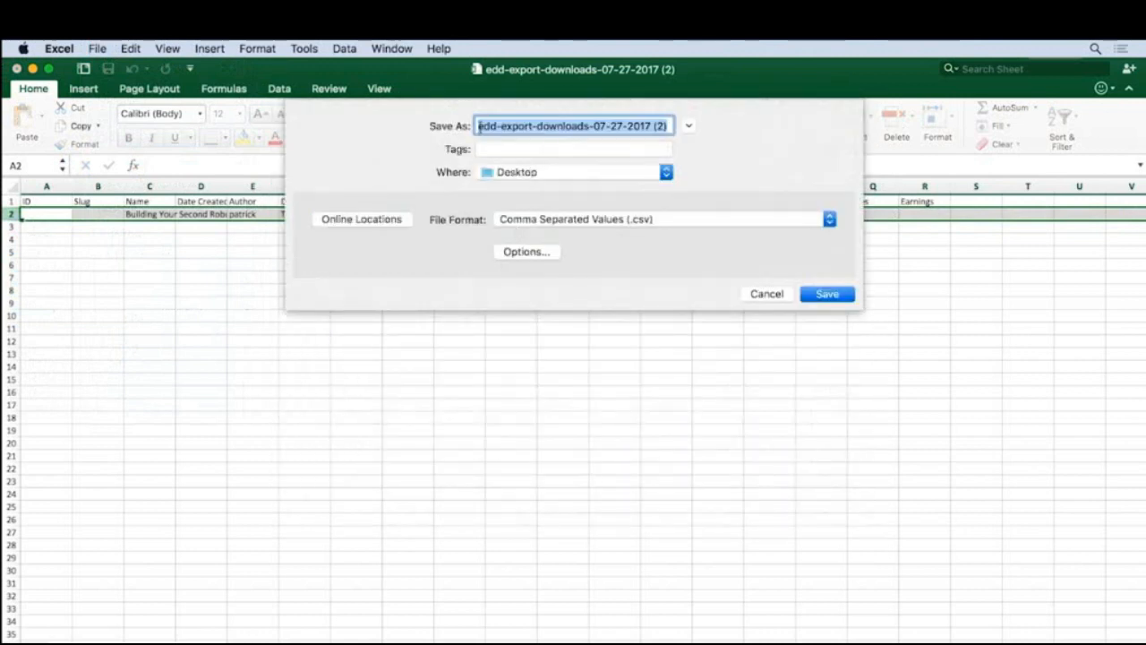
left_click(481, 126)
left_click_drag(479, 127, 665, 126)
type("imports")
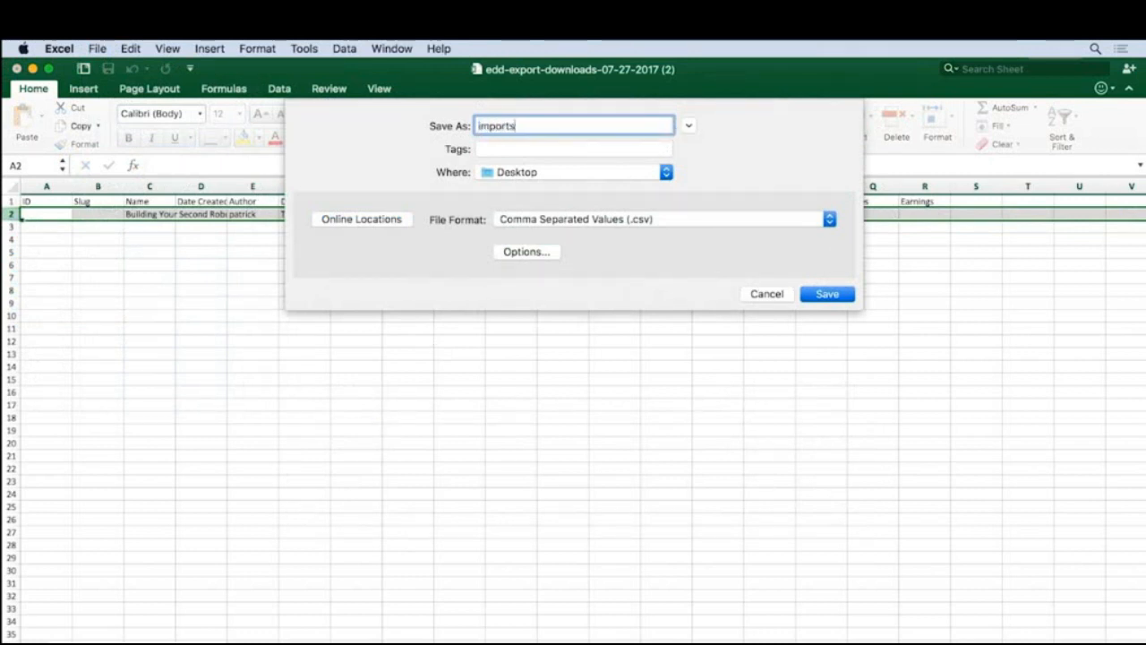
left_click(822, 294)
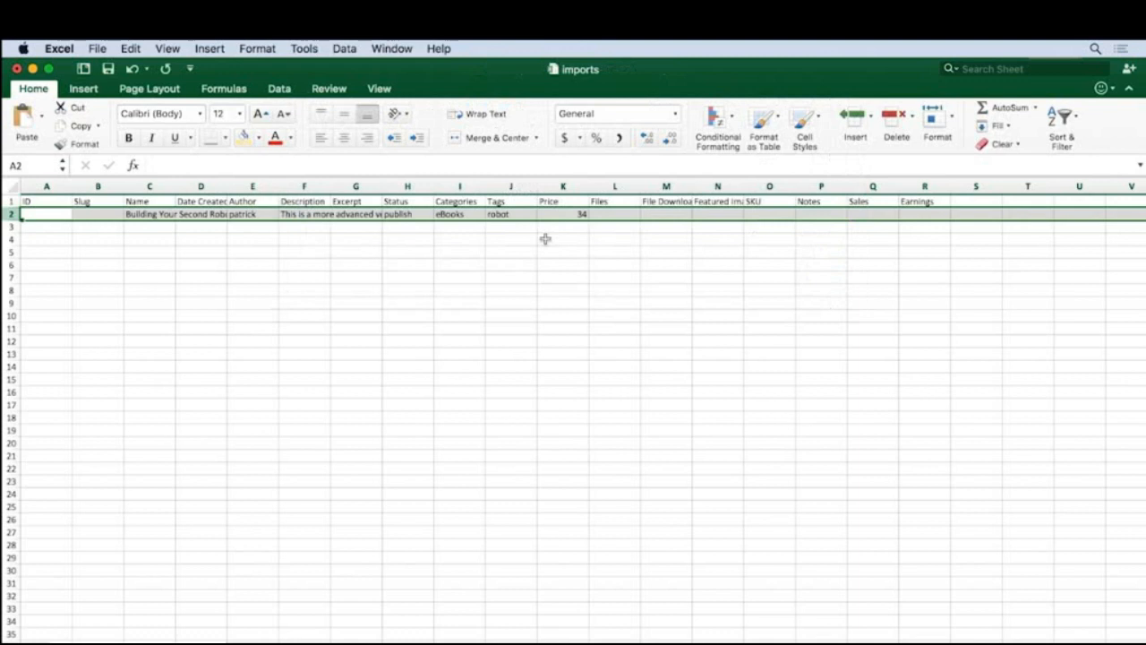
Switch to Chrome and open the Import/Export tools of Easy Digital Downloads
key("super+Tab")
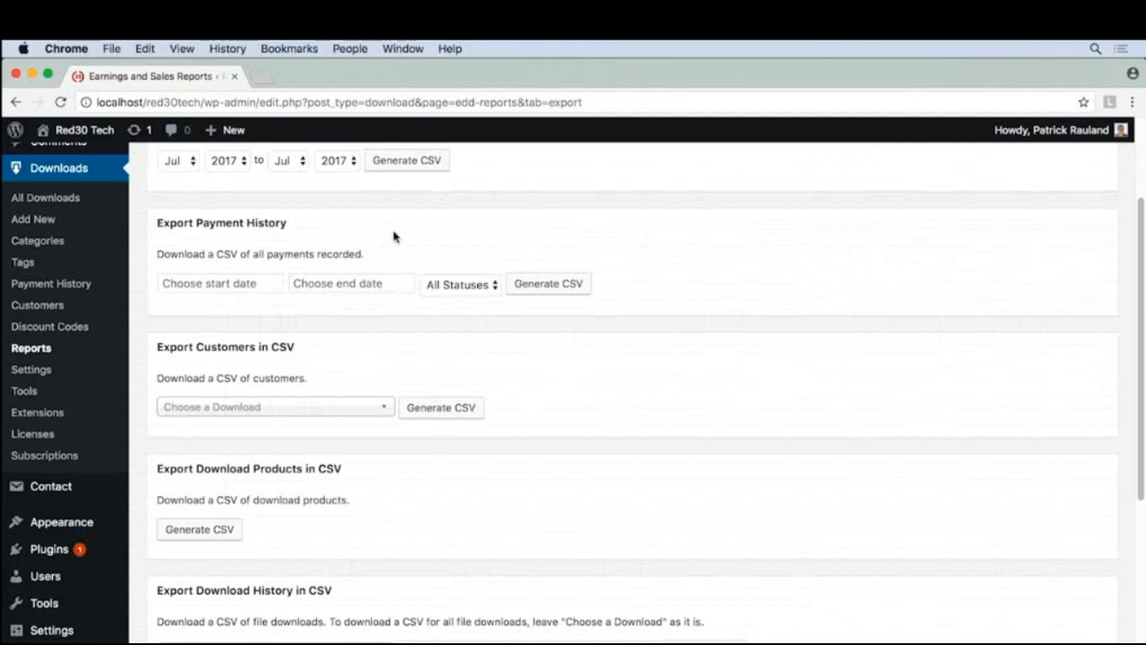
left_click(36, 394)
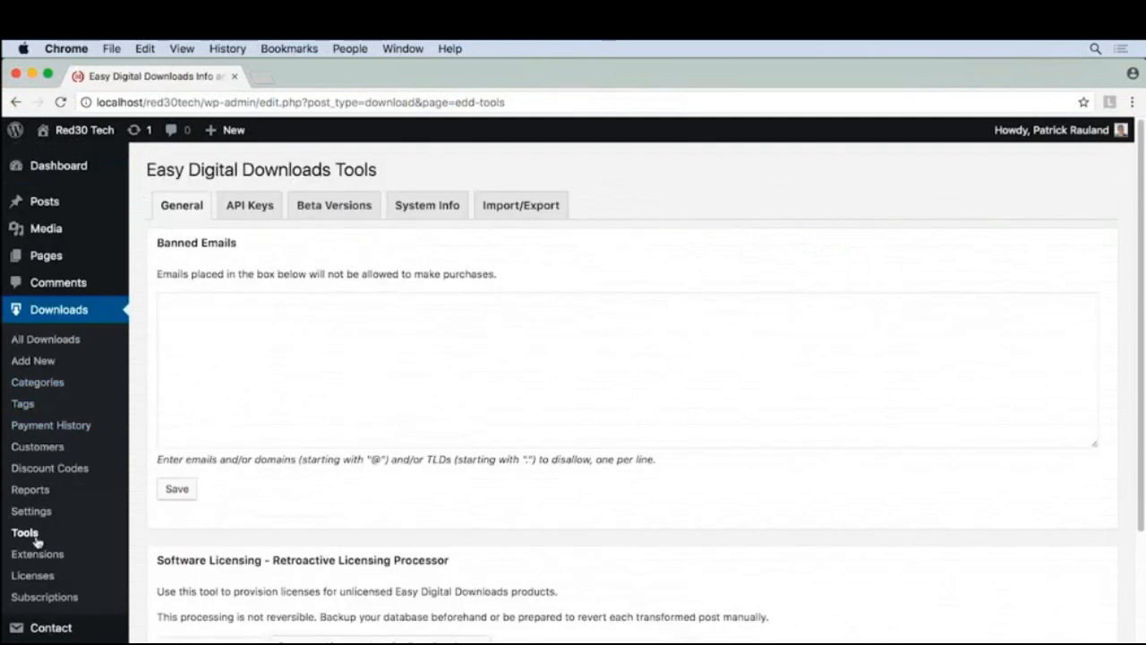
left_click(524, 204)
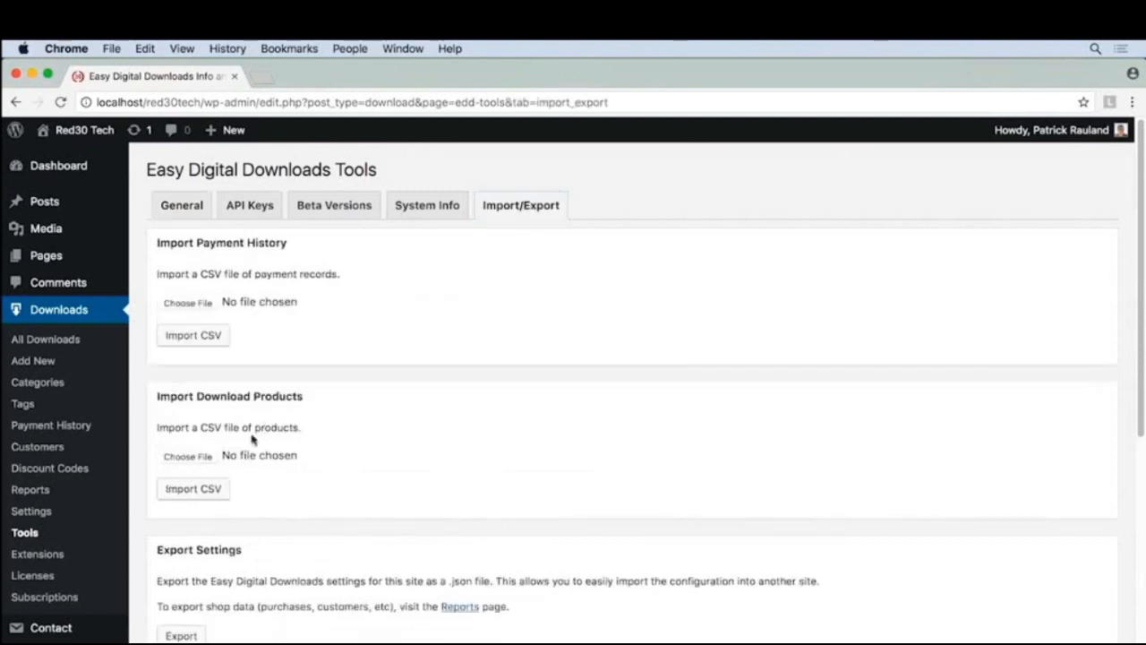
Choose the "imports" file from the Desktop for Import Download Products and load its CSV columns for mapping
left_click(188, 457)
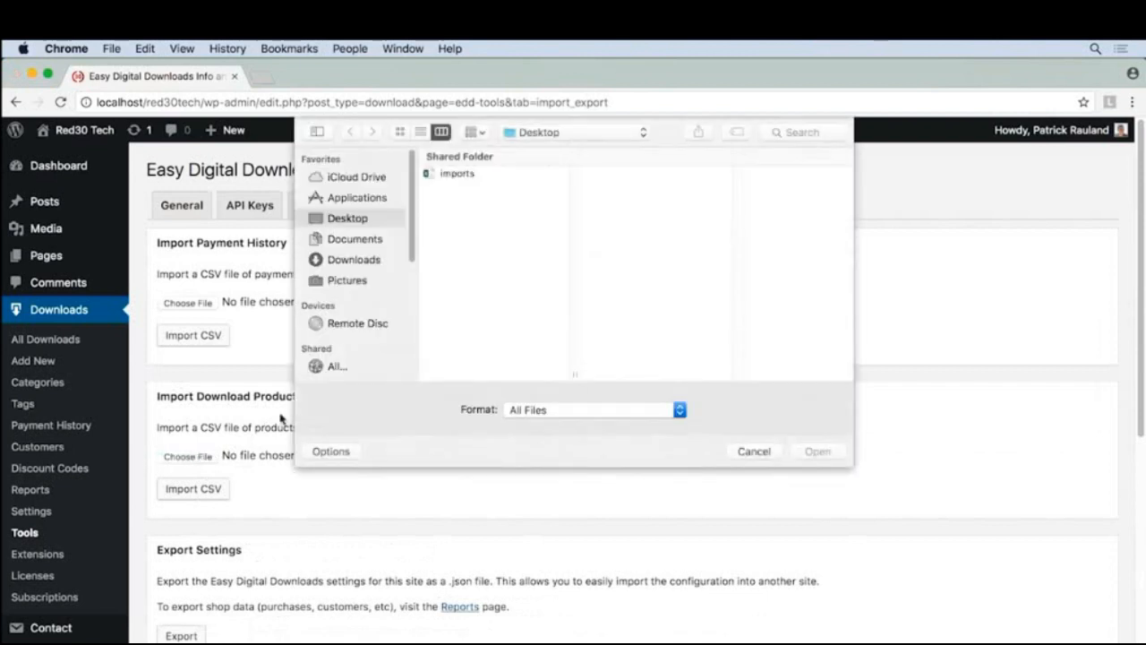
left_click(457, 174)
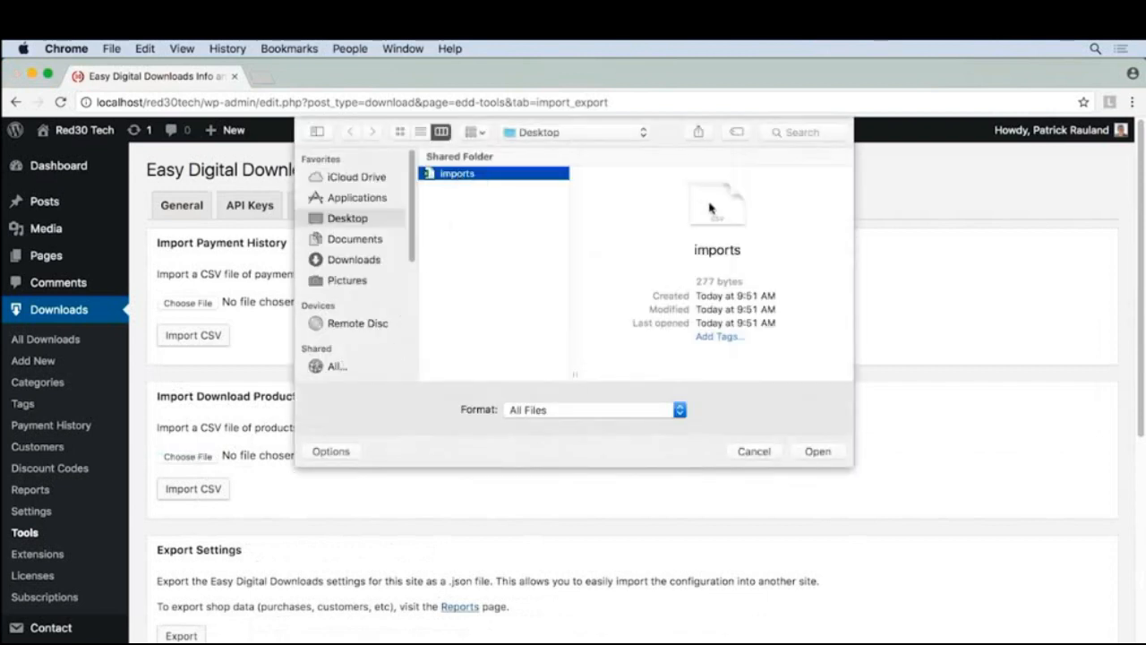
left_click(813, 451)
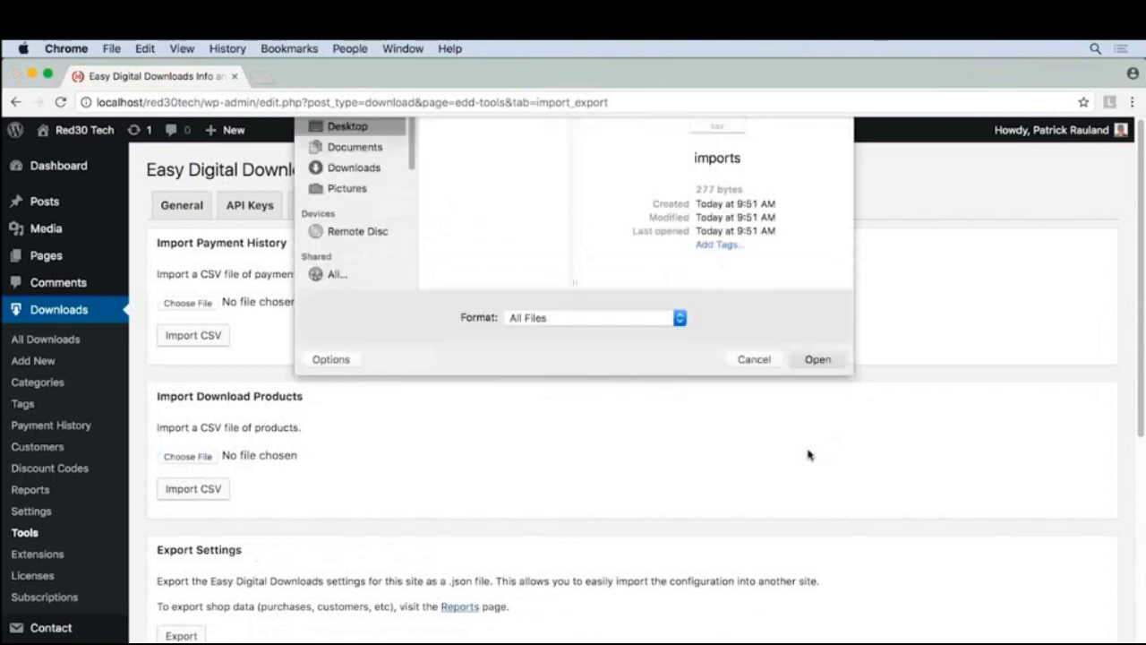
left_click(181, 495)
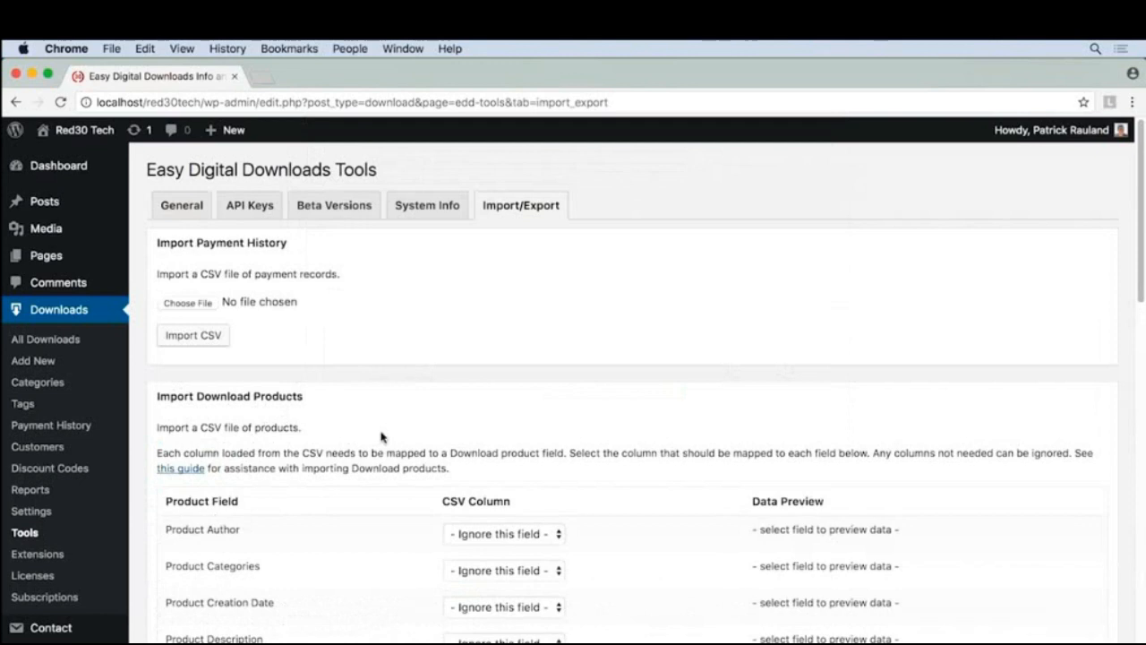
Map Product Author to Author, Product Categories to Categories and Product Creation Date to Date Created
scroll(381, 437, "down", 1)
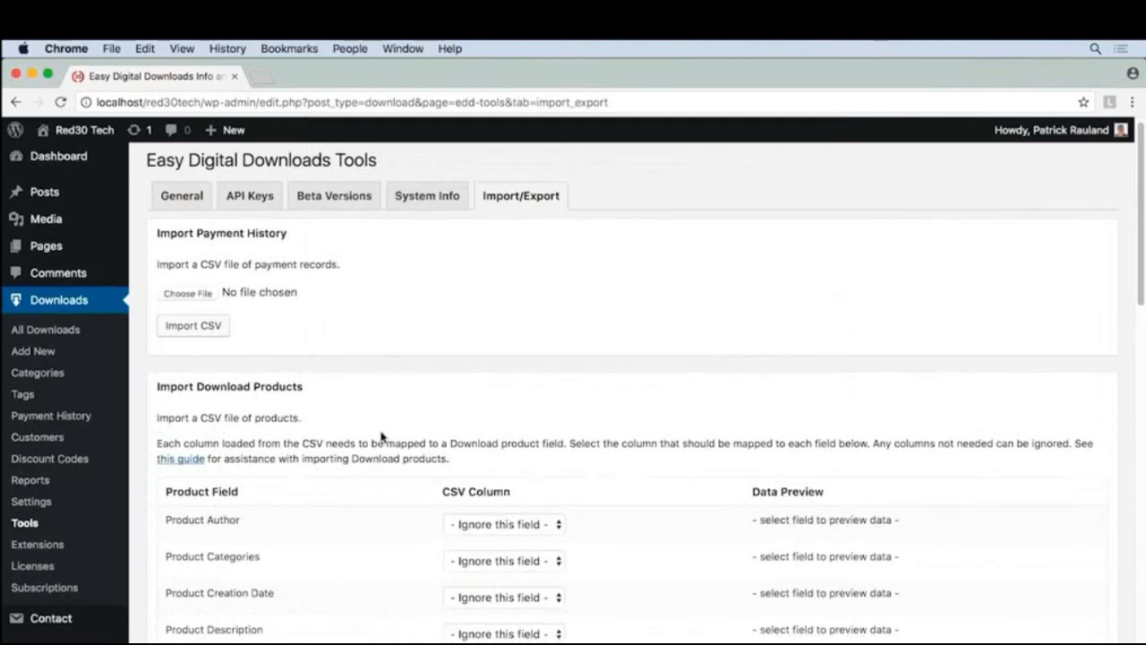
scroll(381, 436, "down", 5)
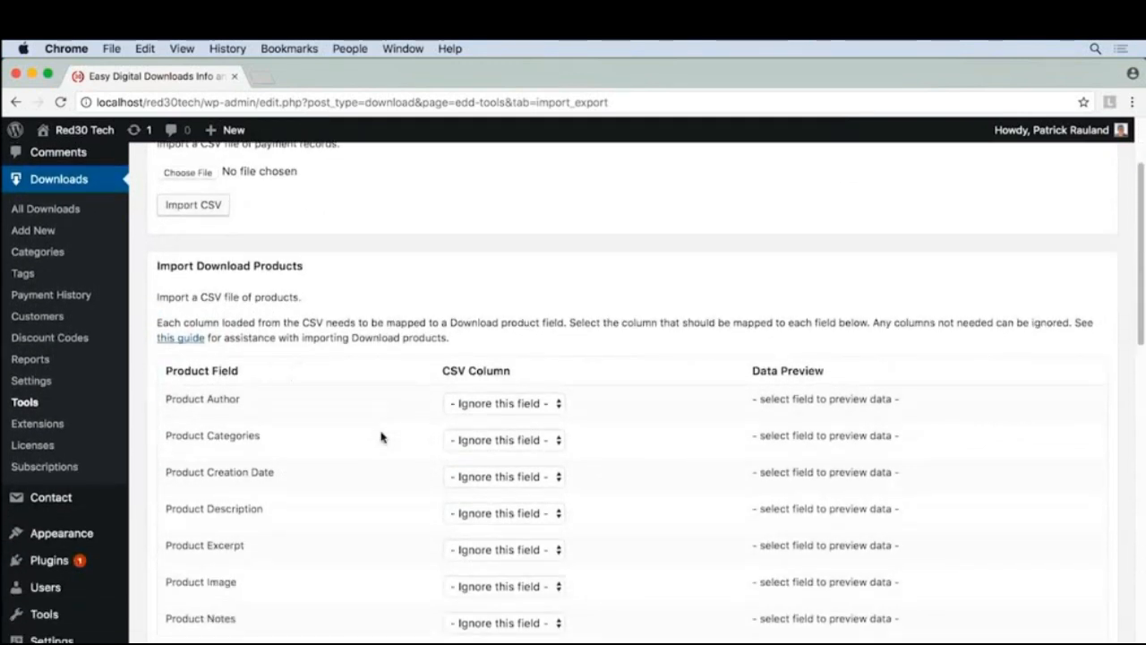
scroll(381, 436, "down", 3)
scroll(381, 436, "down", 3)
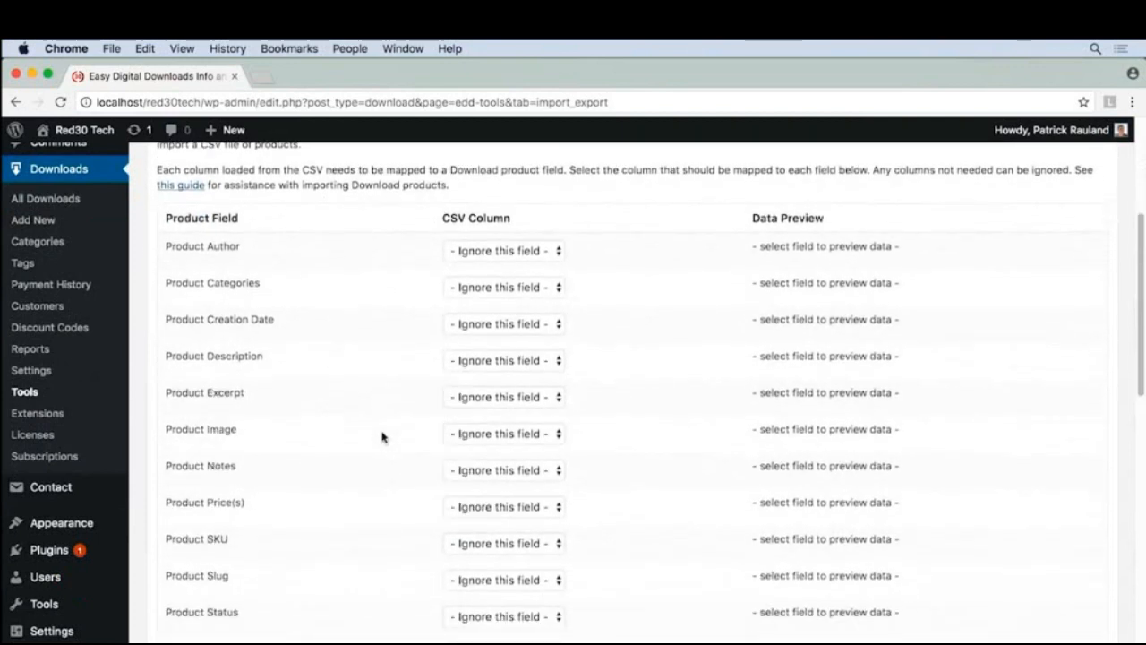
left_click(471, 251)
left_click(479, 266)
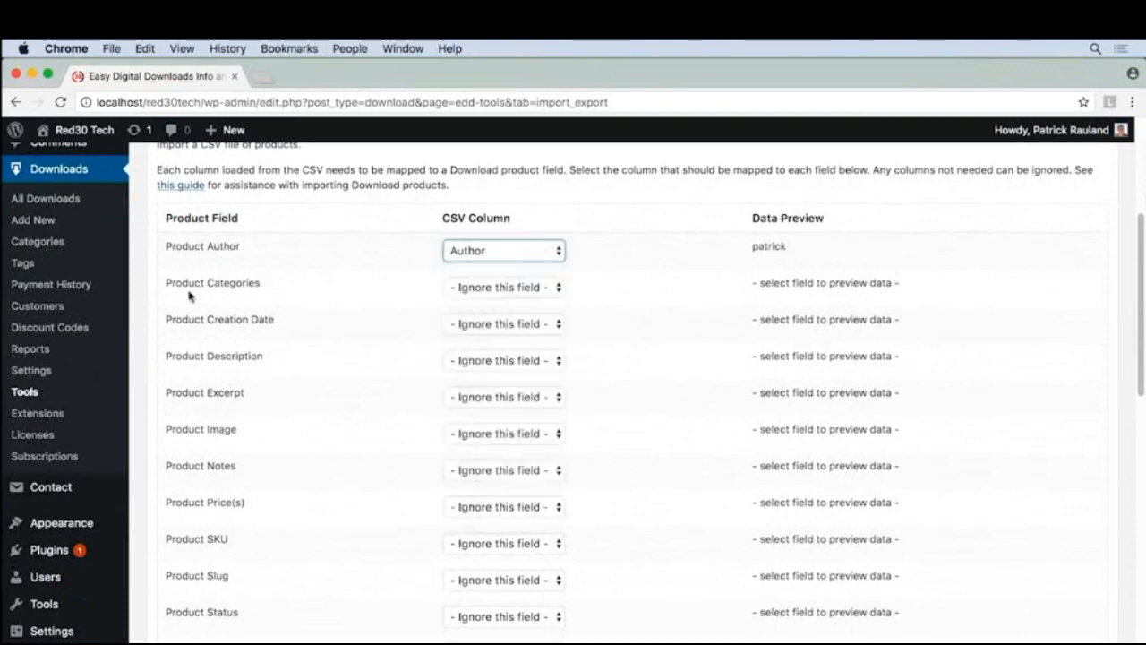
left_click(448, 283)
left_click(481, 318)
scroll(396, 324, "down", 2)
left_click(460, 290)
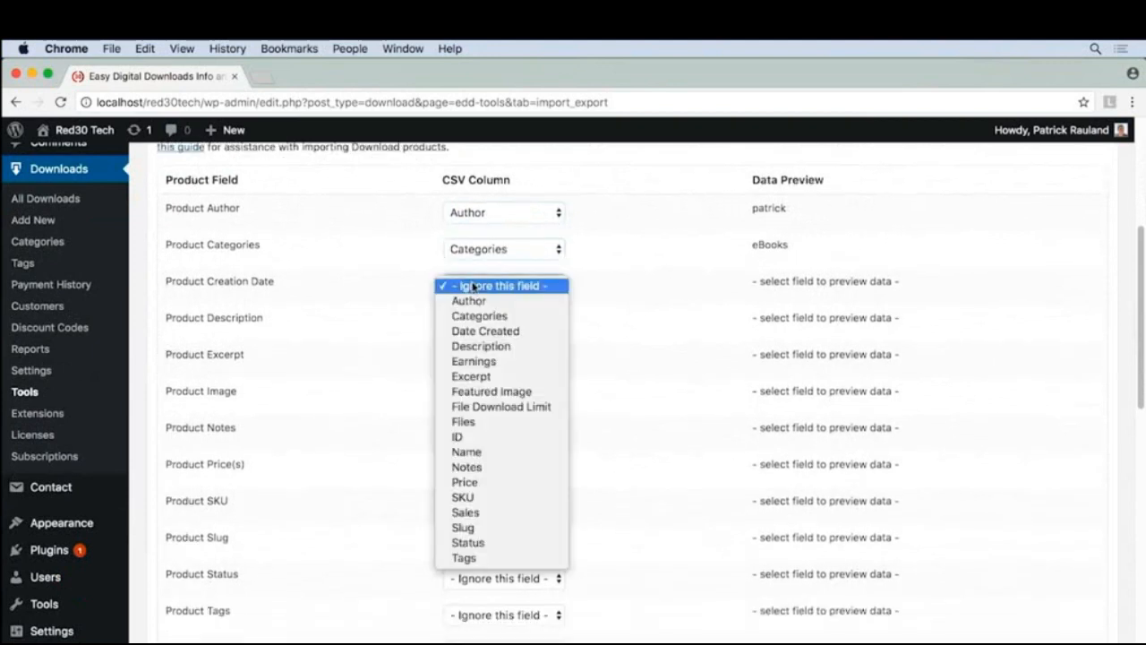
left_click(481, 331)
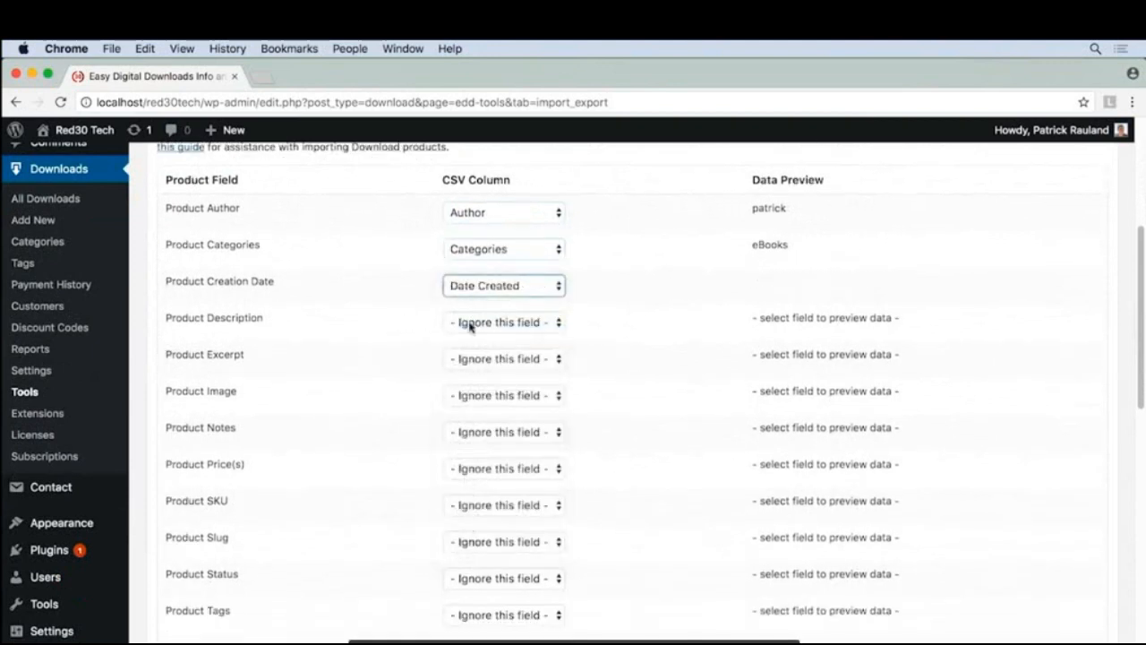
Map Product Description to the Description column and Product Excerpt to the Excerpt column
left_click(469, 325)
left_click(484, 383)
left_click(473, 362)
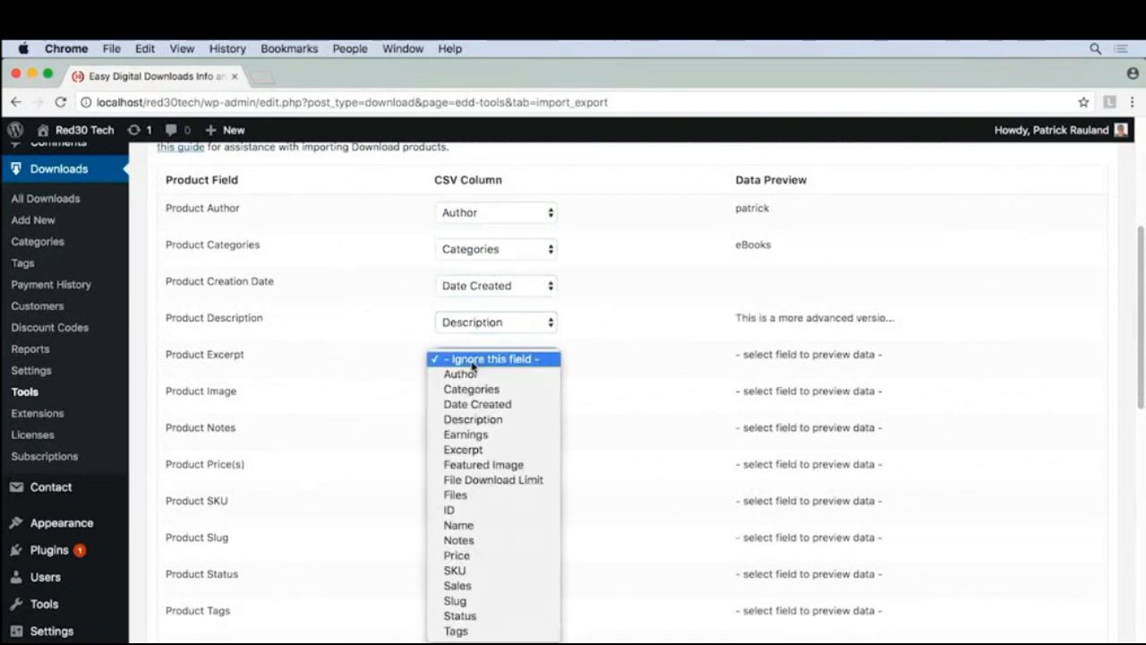
left_click(463, 450)
scroll(640, 410, "down", 2)
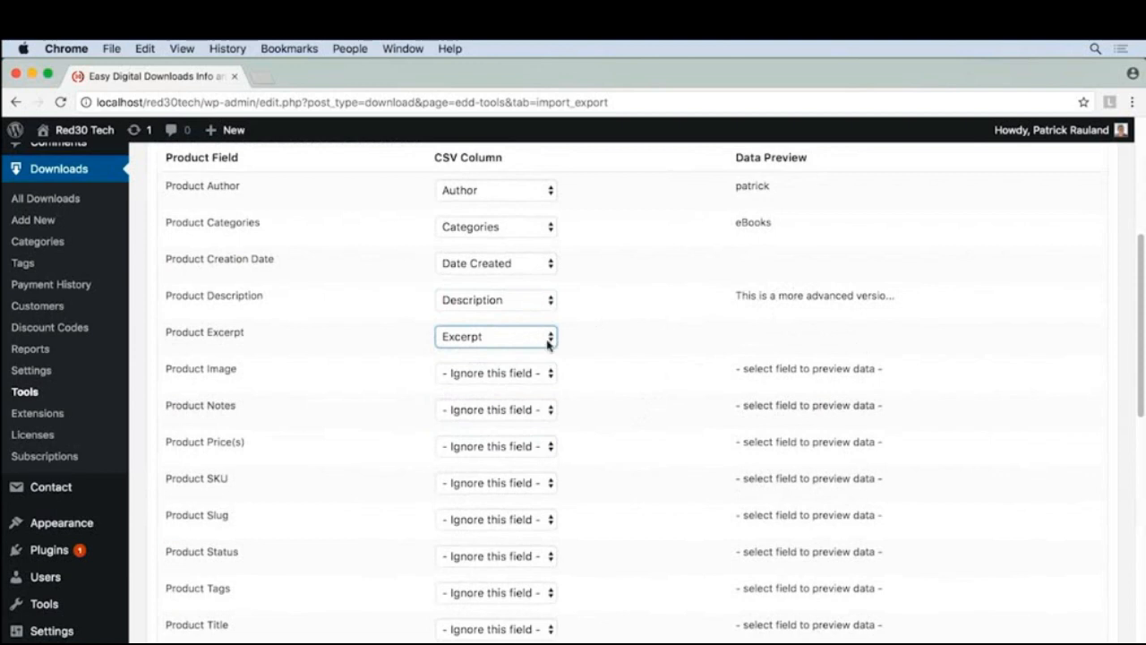
Map the remaining fields to their matching columns, using Featured Image for Product Image, Name for Product Title and Files for Download Files
left_click(501, 374)
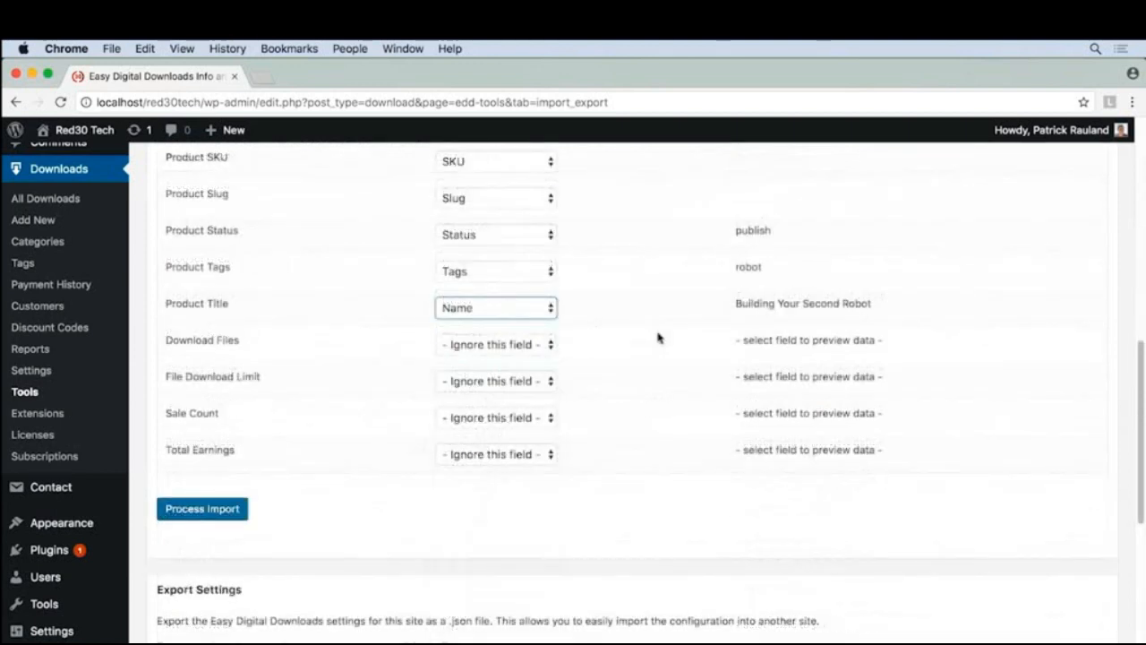
left_click(526, 348)
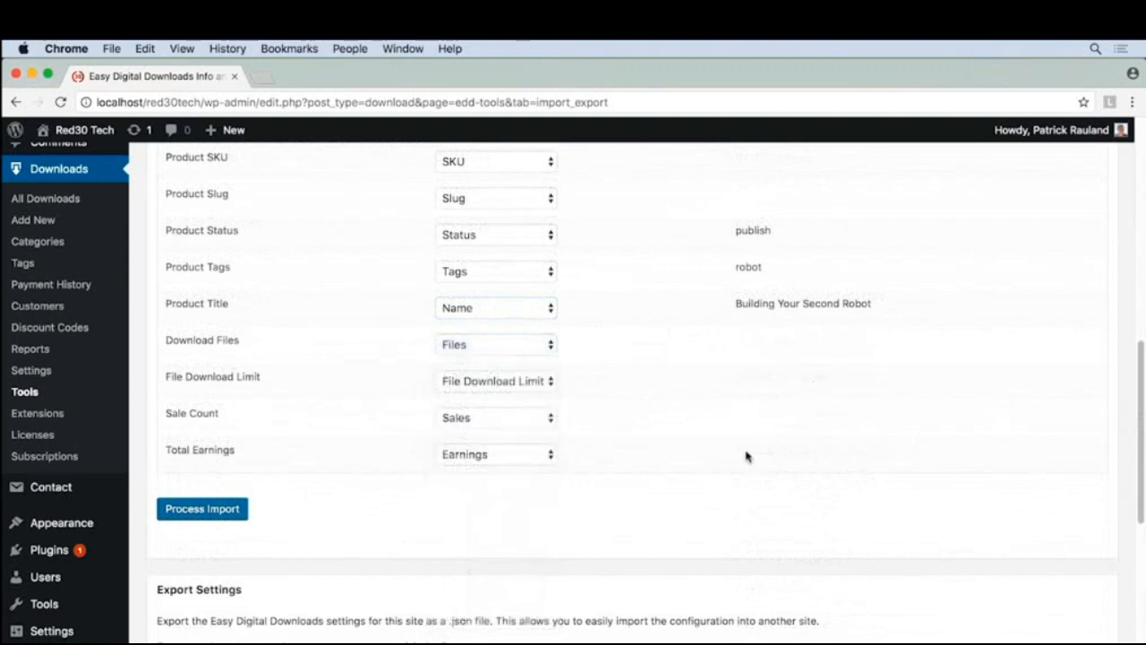
Review the completed field mappings and process the product import
scroll(746, 457, "up", 4)
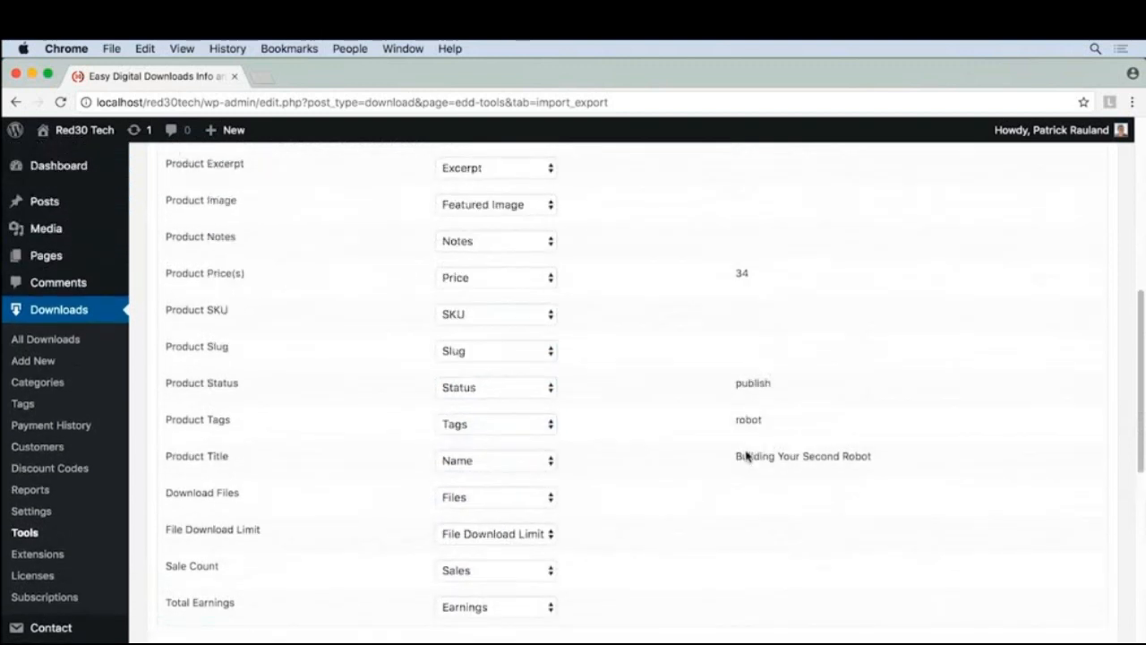
scroll(746, 457, "down", 4)
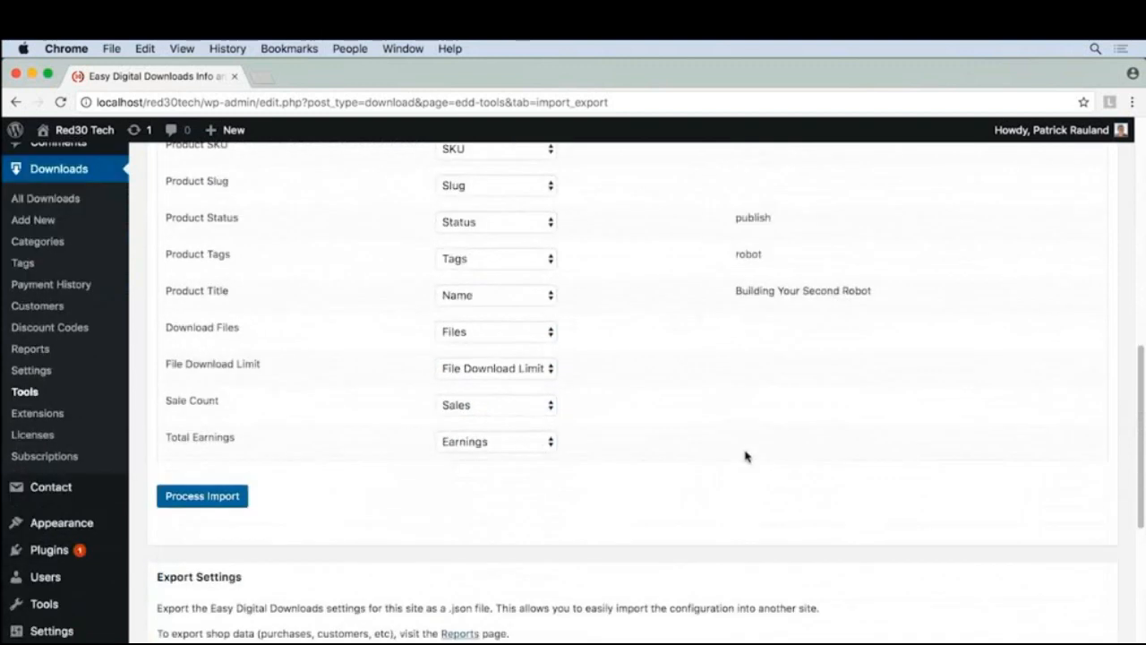
left_click(198, 499)
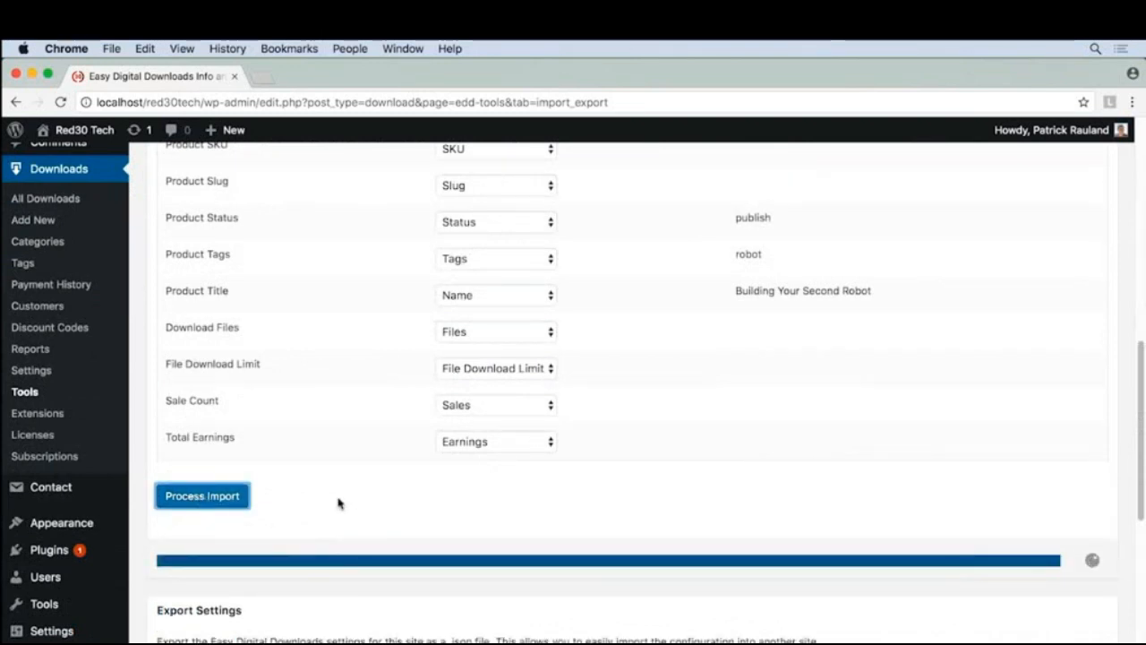
Open the list of imported downloads from the finished product import
scroll(338, 504, "down", 4)
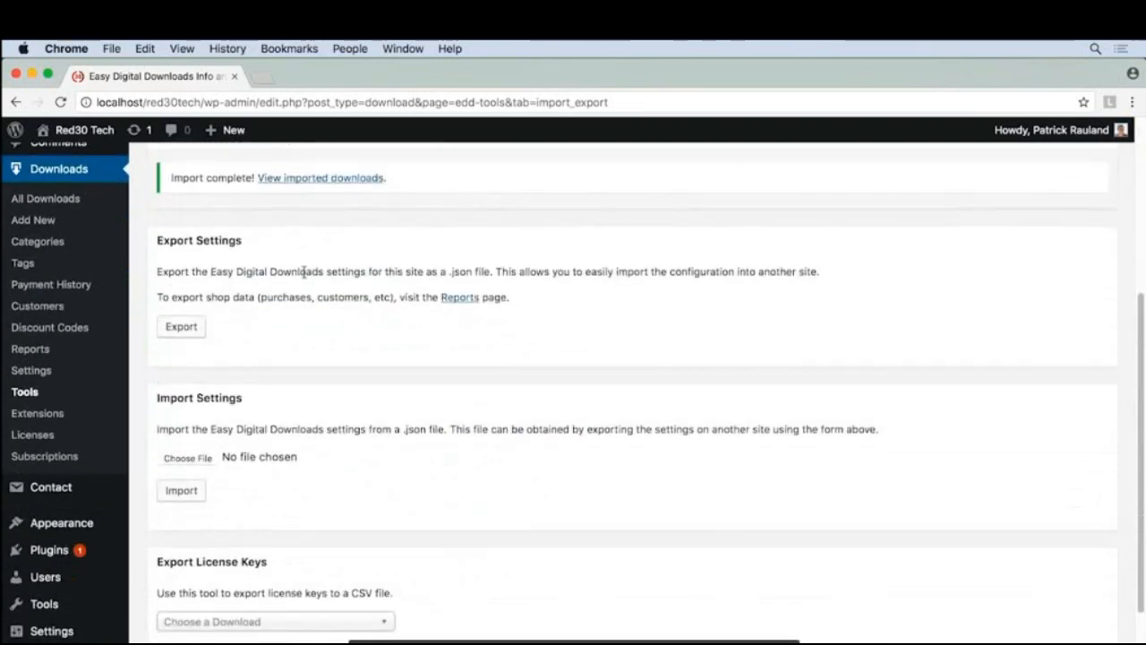
scroll(261, 255, "up", 1)
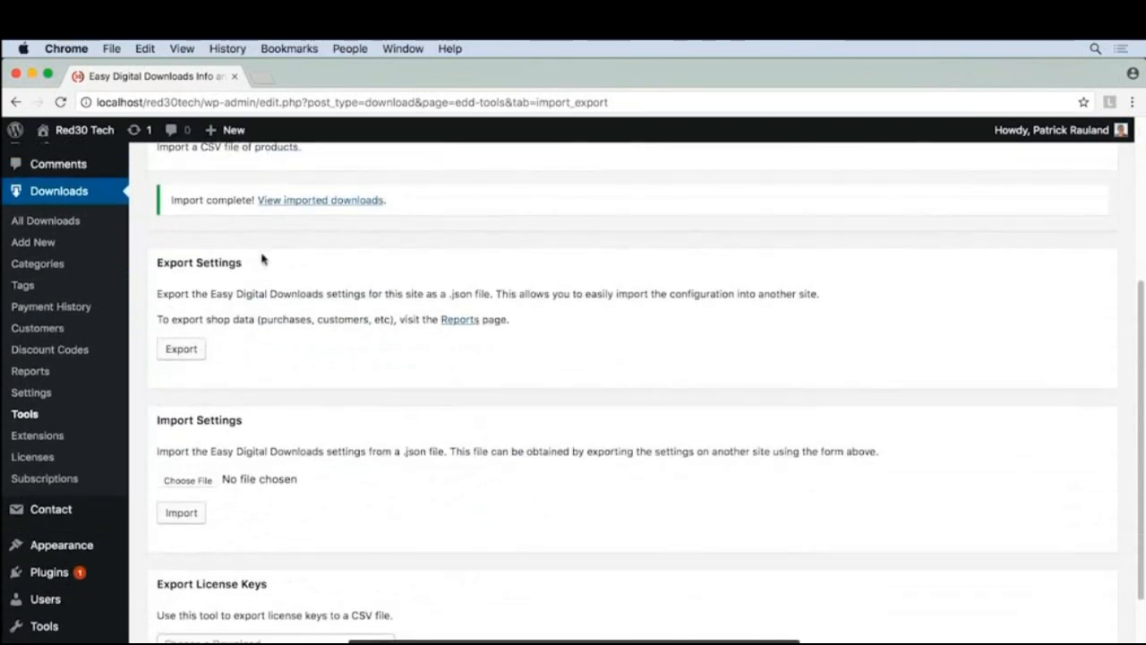
left_click(290, 203)
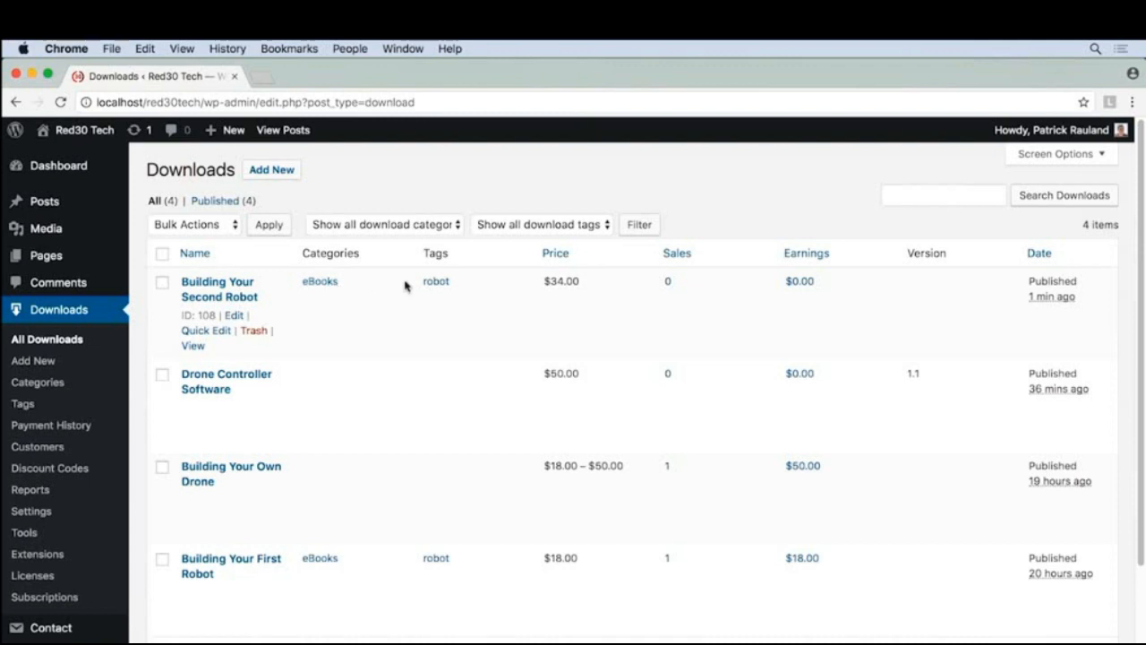
Open the Building Your Second Robot download for editing and examine its description, price, category, tags, download files and image settings
left_click(212, 290)
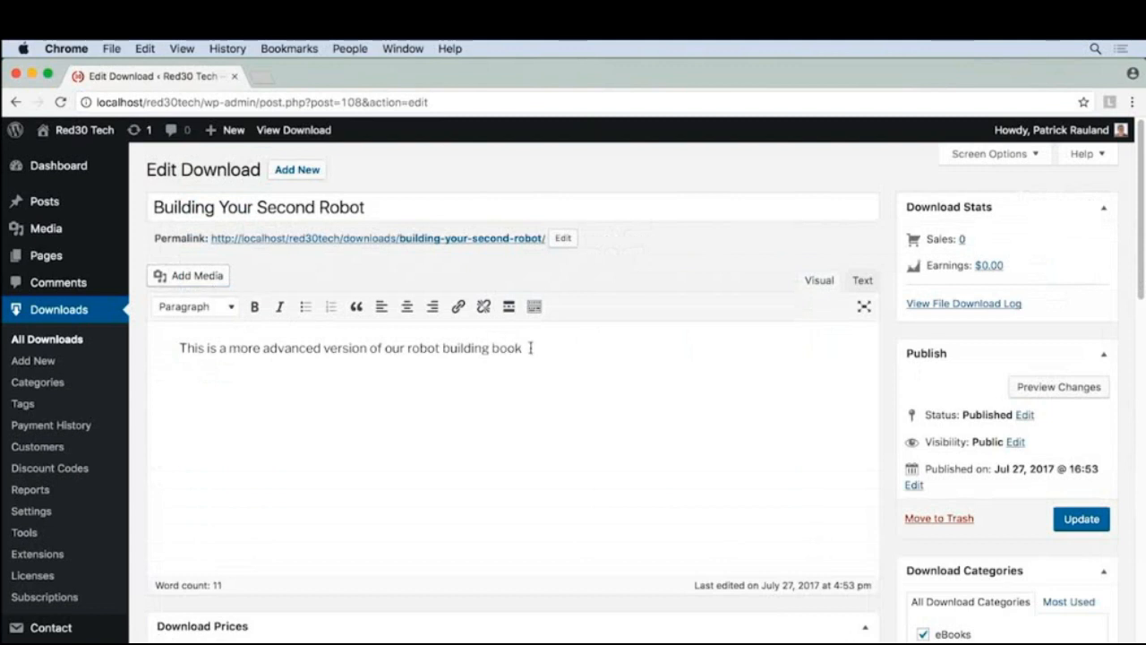
scroll(585, 376, "down", 5)
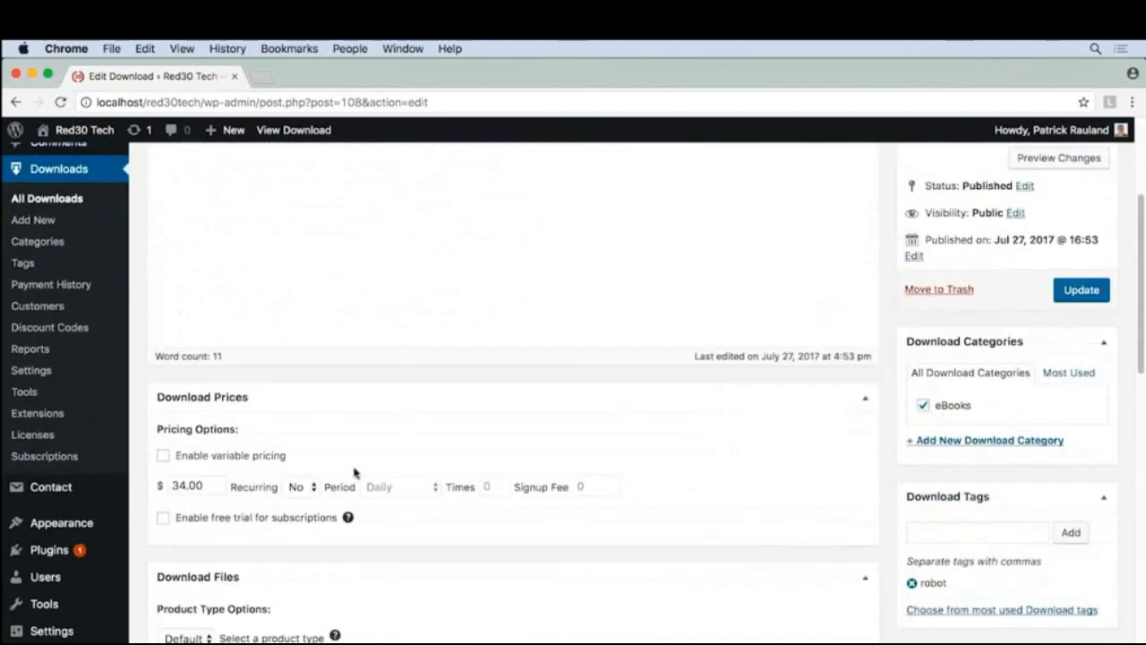
scroll(354, 469, "down", 2)
scroll(358, 465, "down", 4)
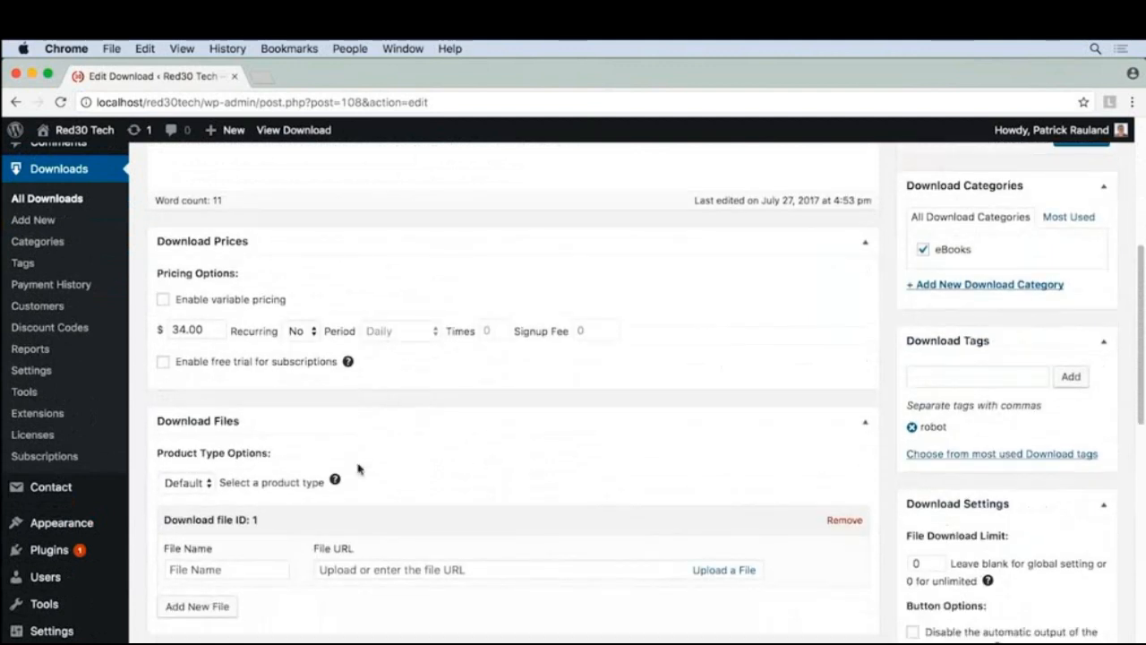
scroll(357, 463, "down", 1)
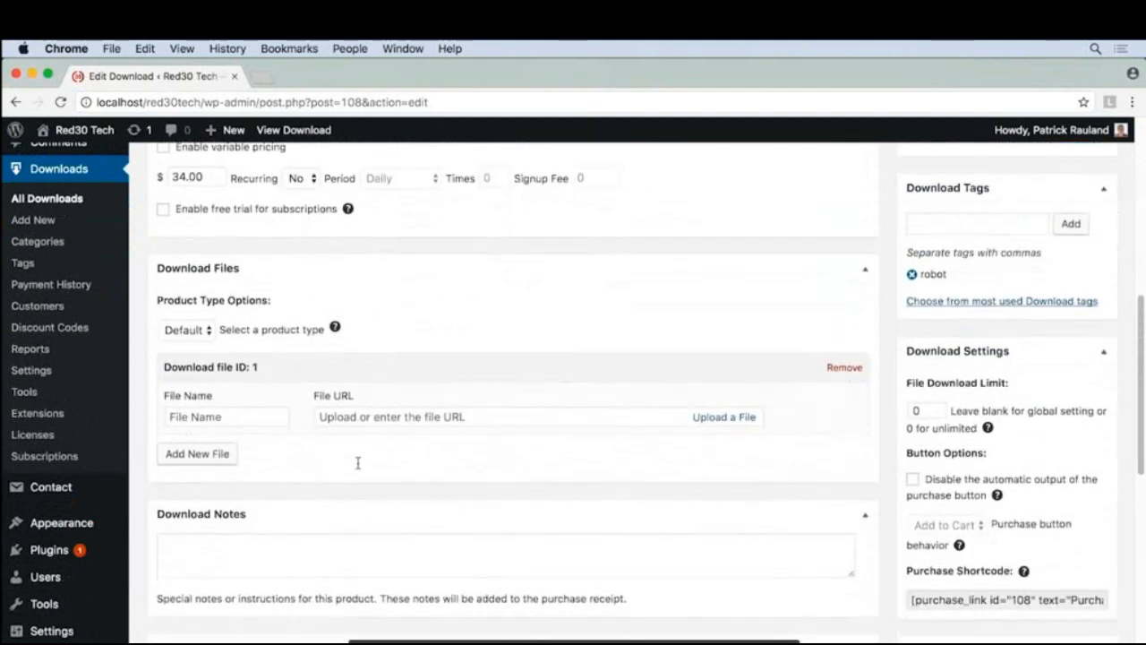
scroll(357, 463, "up", 1)
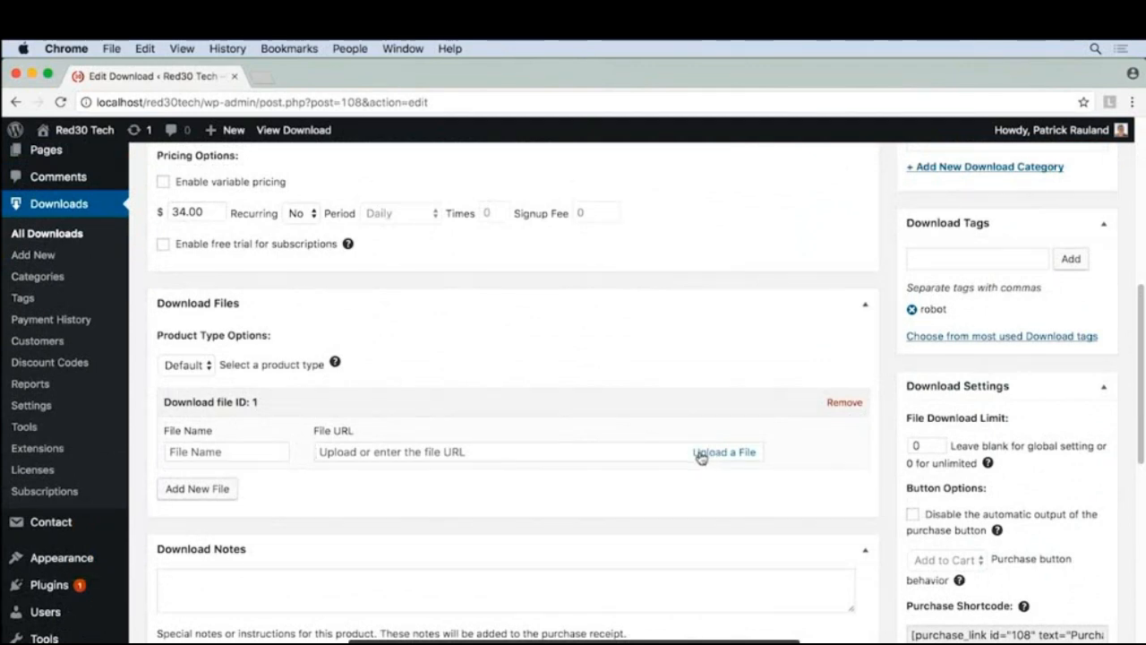
scroll(848, 504, "down", 5)
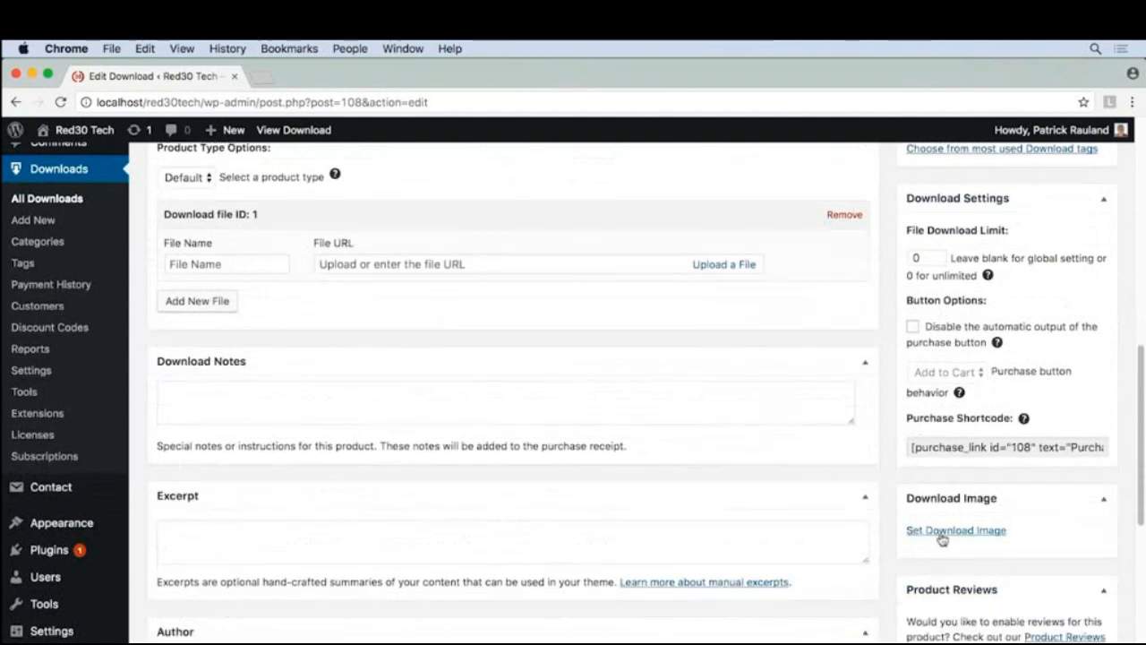